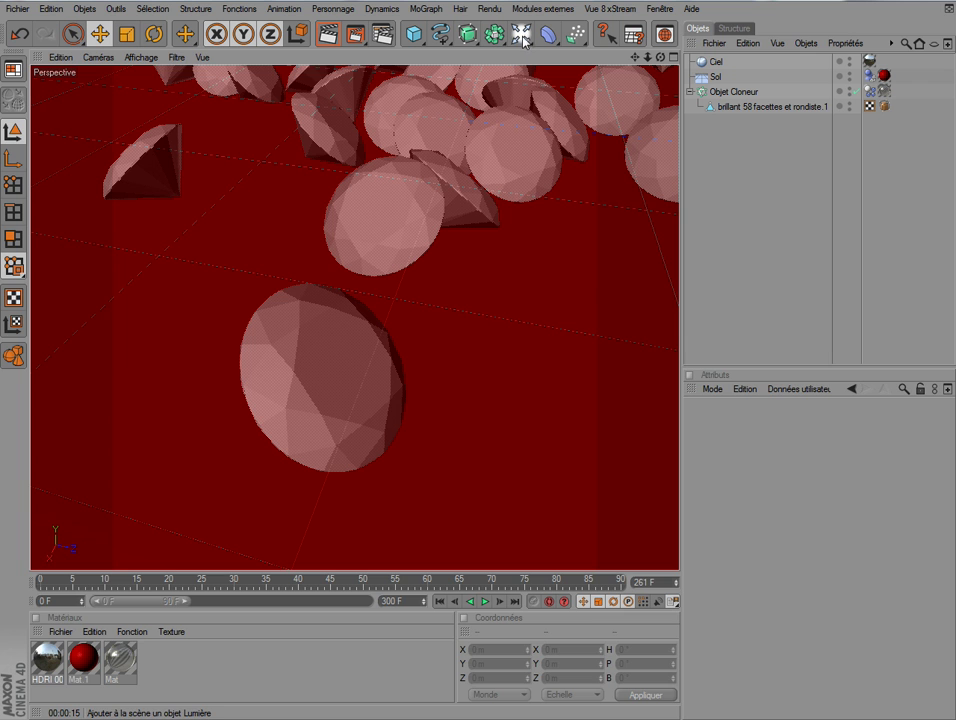
Step: Add a camera to the scene and enable its Mise au point (Arrière) depth option
drag(523, 38, 781, 80)
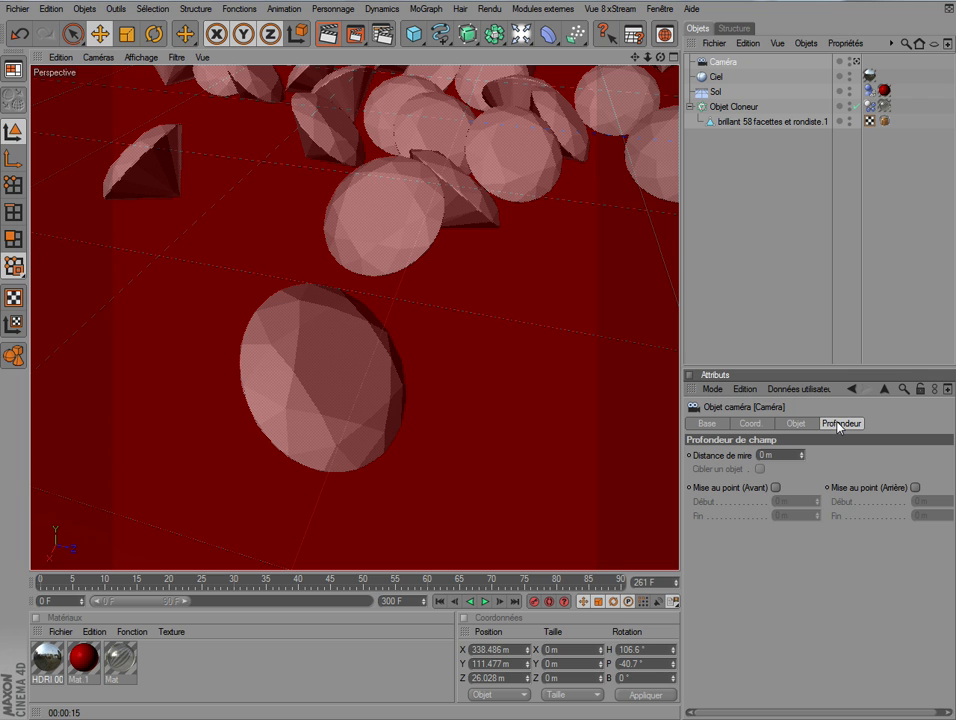
click(914, 488)
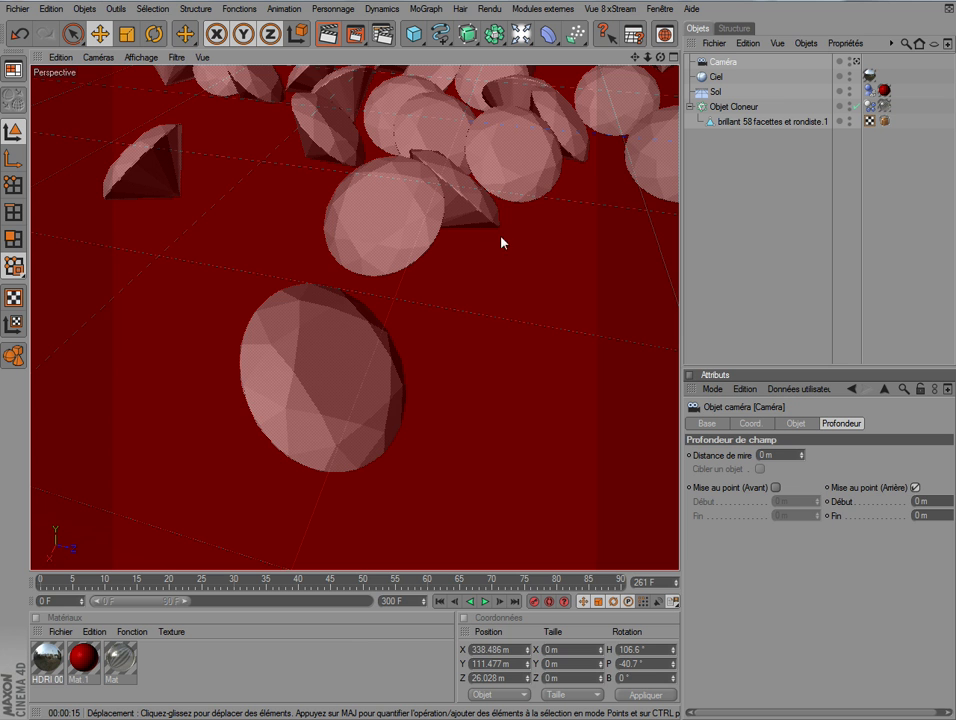
Step: Set the camera's Distance de mire to 116 m and the Fin of its rear focus range to 331 m
scroll(430, 222, down, 10)
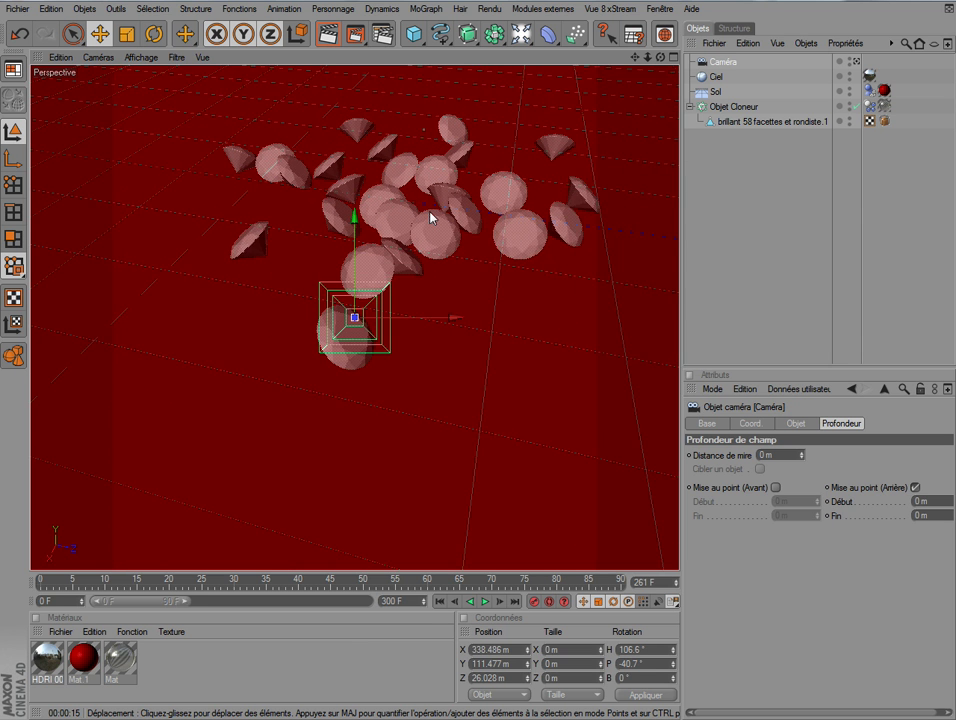
drag(660, 57, 505, 20)
scroll(506, 233, down, 5)
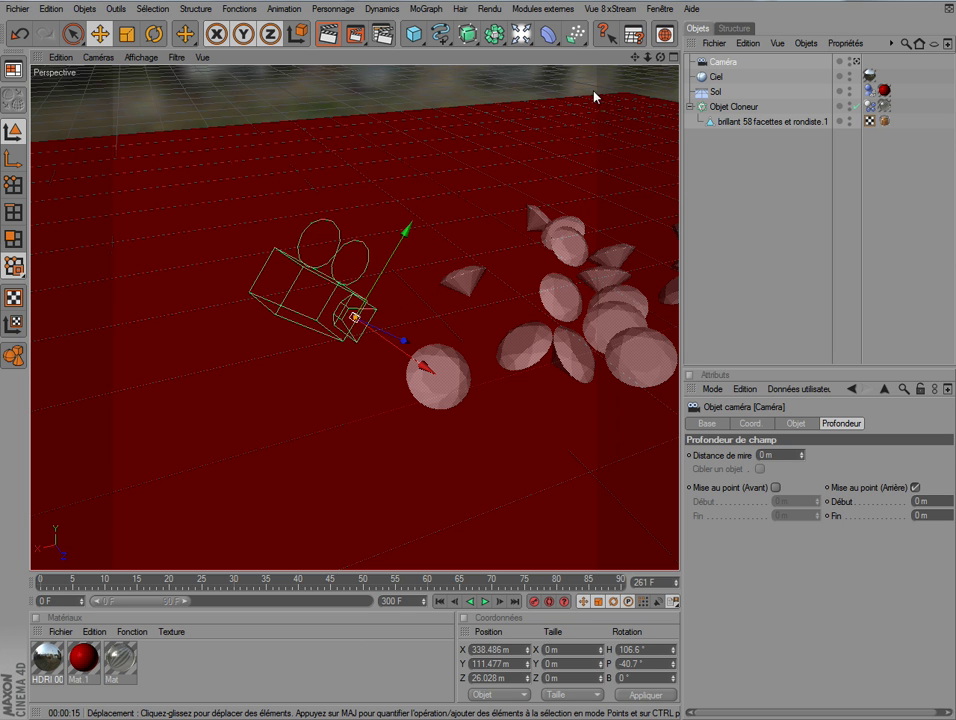
drag(635, 57, 528, 16)
drag(805, 456, 805, 416)
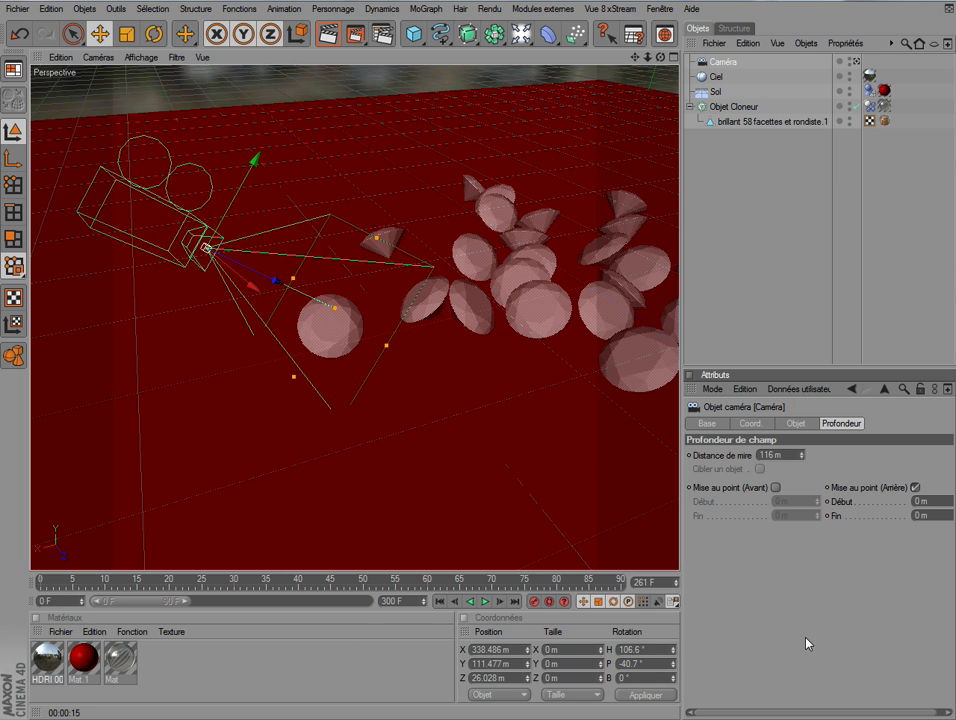
click(950, 512)
drag(950, 518, 950, 465)
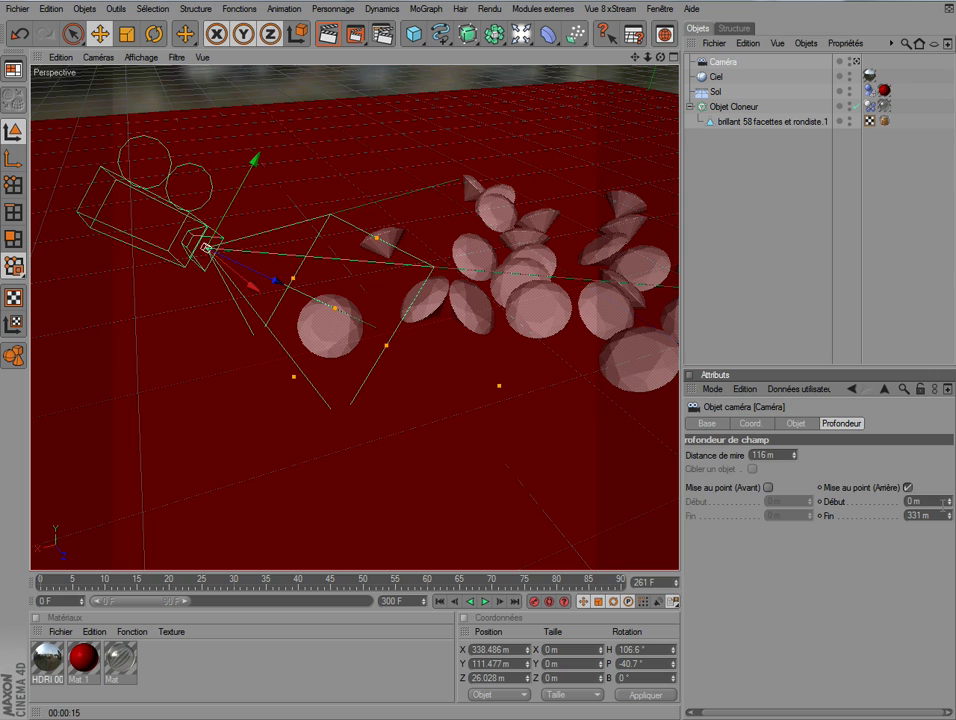
Step: Move the camera's focus plane onto the front diamond, at about 127.8 m, and look through the camera
alt+drag(497, 110, 404, 105)
drag(361, 382, 377, 396)
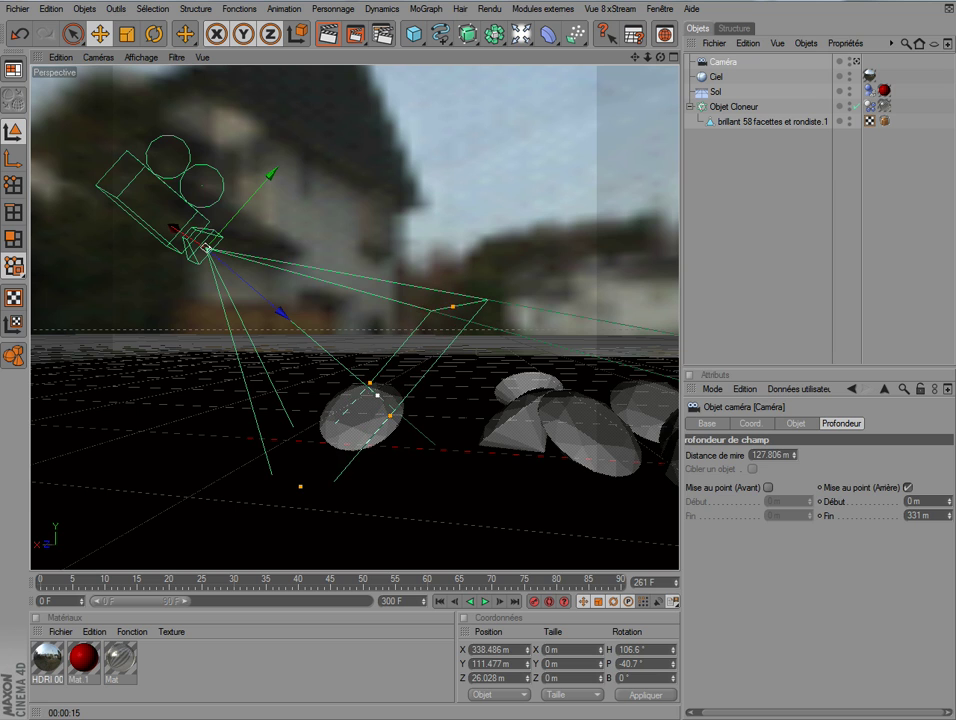
alt+drag(488, 80, 636, 101)
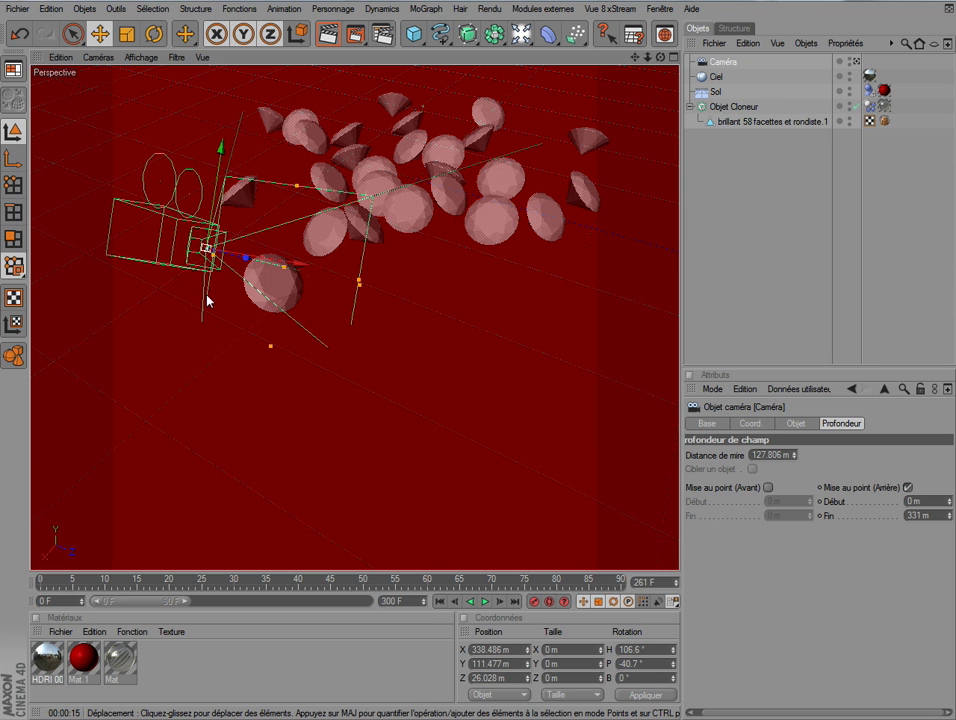
click(857, 62)
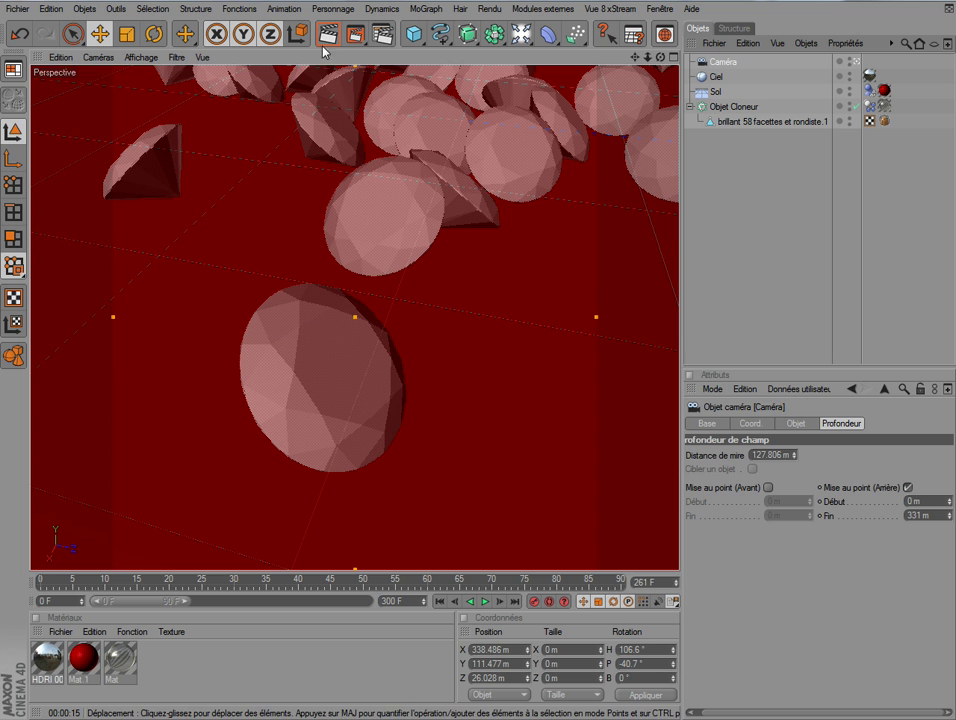
Step: Add the Profondeur de champ effect to the render settings and render the camera view
click(381, 37)
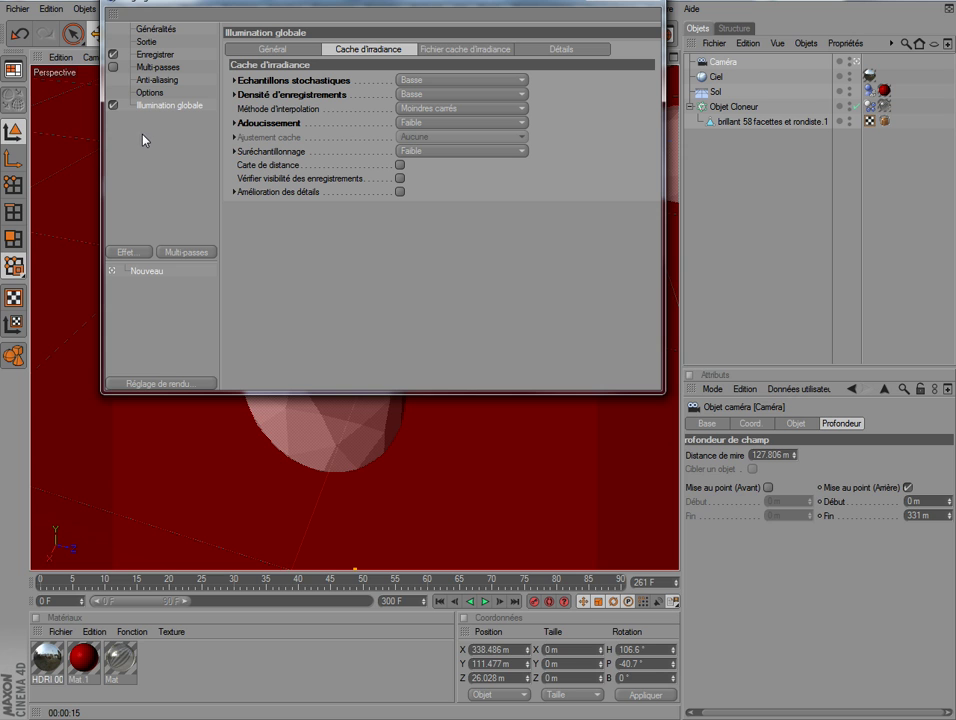
click(135, 258)
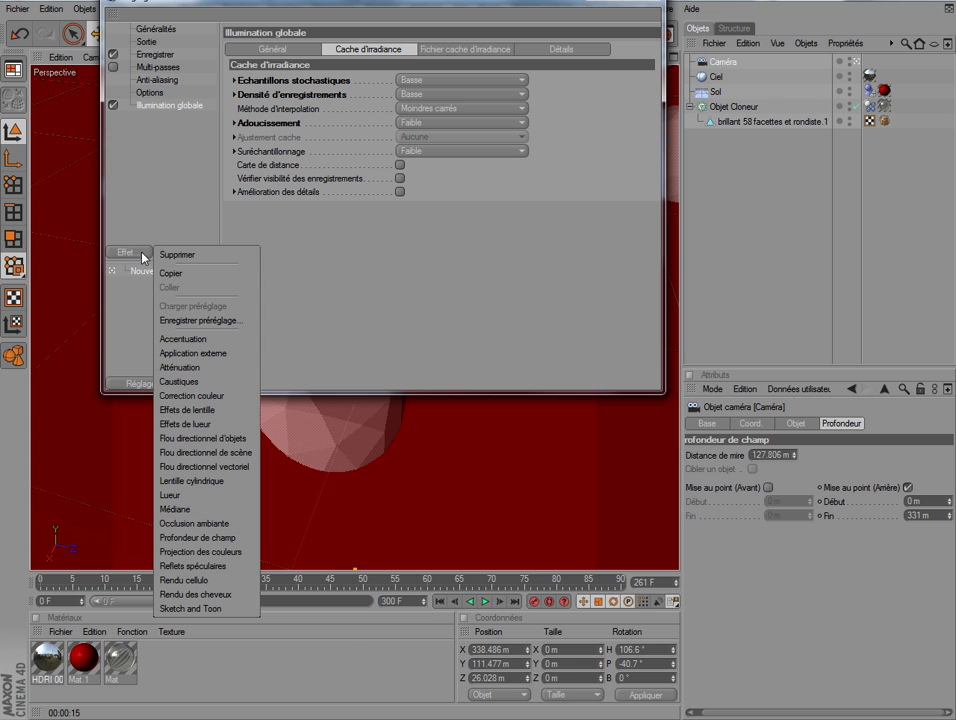
click(205, 537)
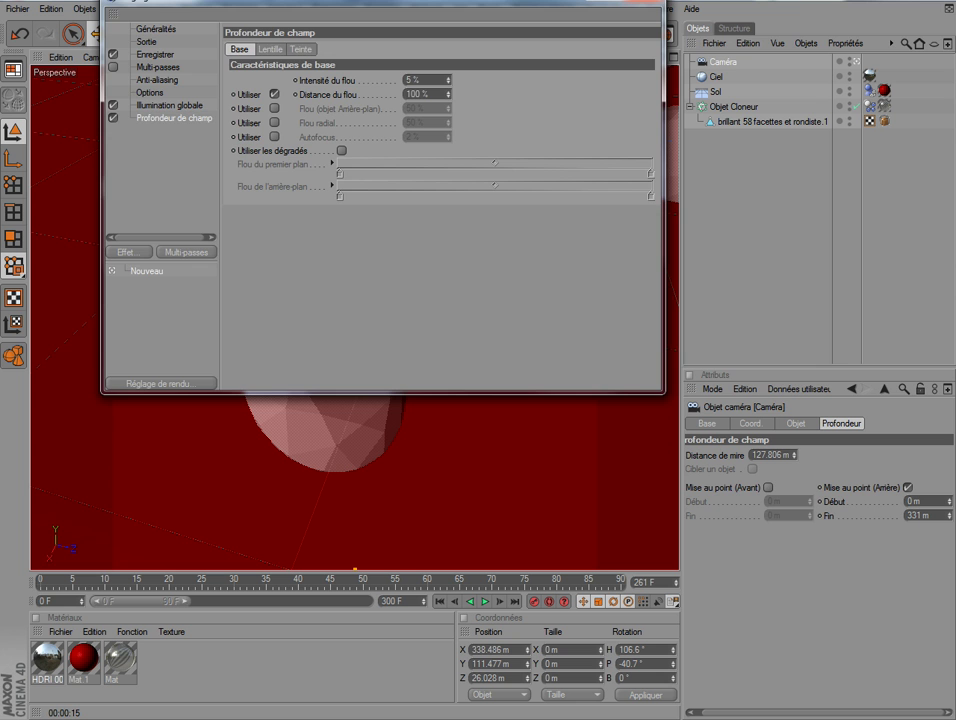
key(Escape)
key(ctrl+r)
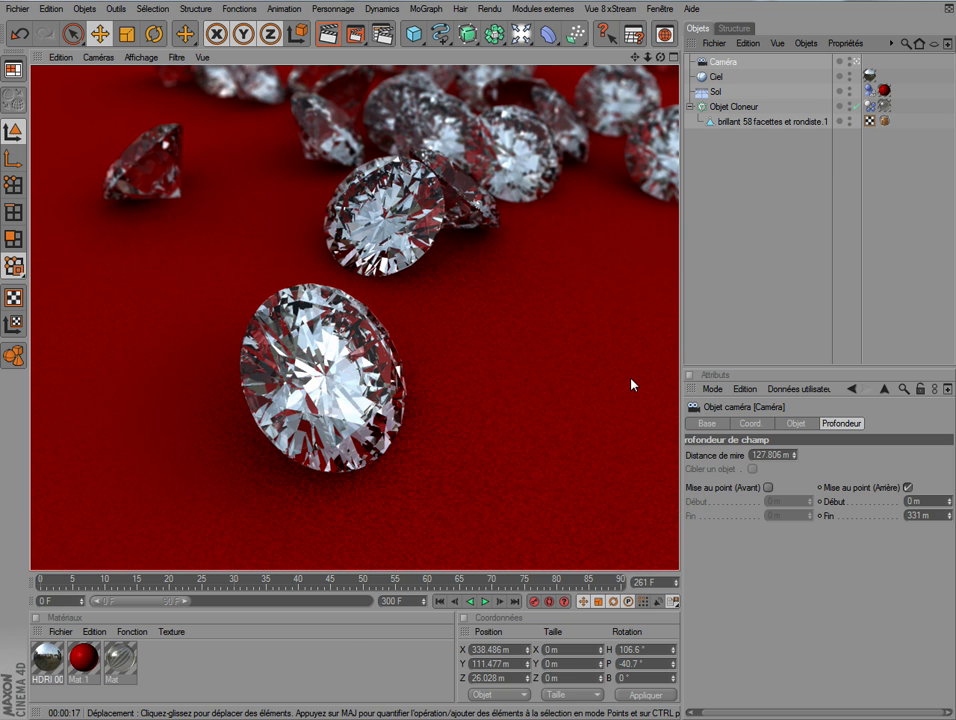
Step: Disable the Profondeur de champ effect in the render settings and enable Multi-passes rendering
click(381, 35)
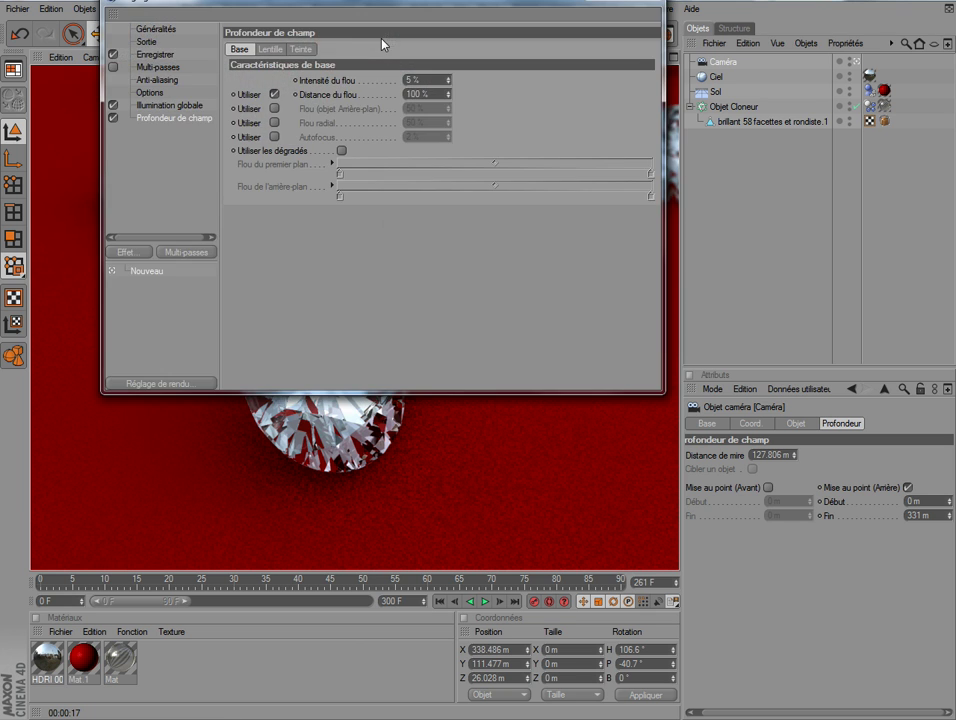
click(114, 118)
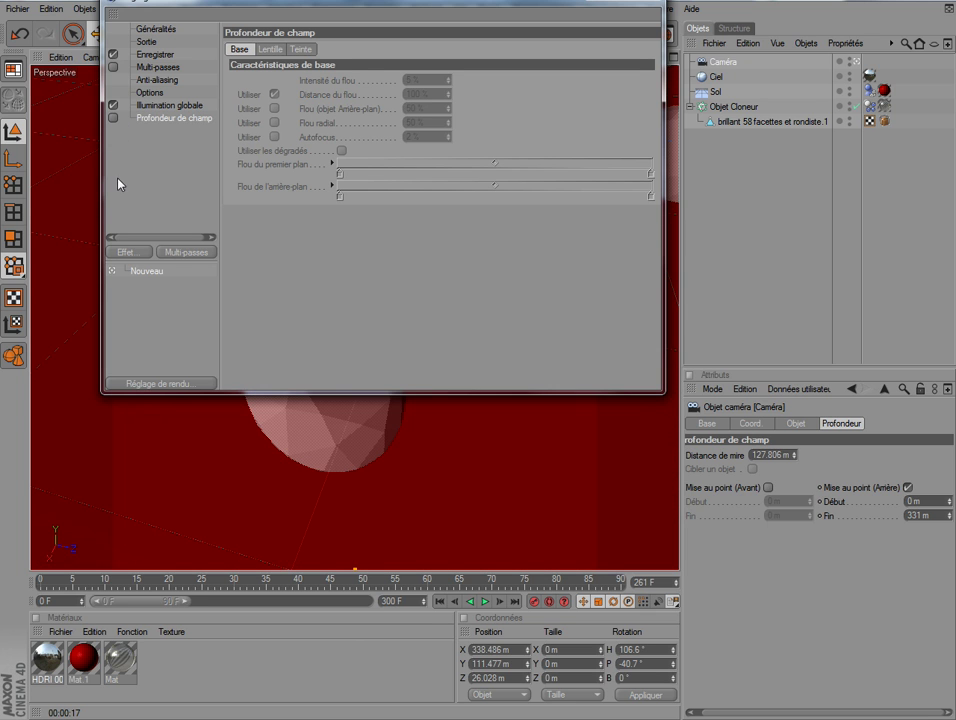
click(185, 253)
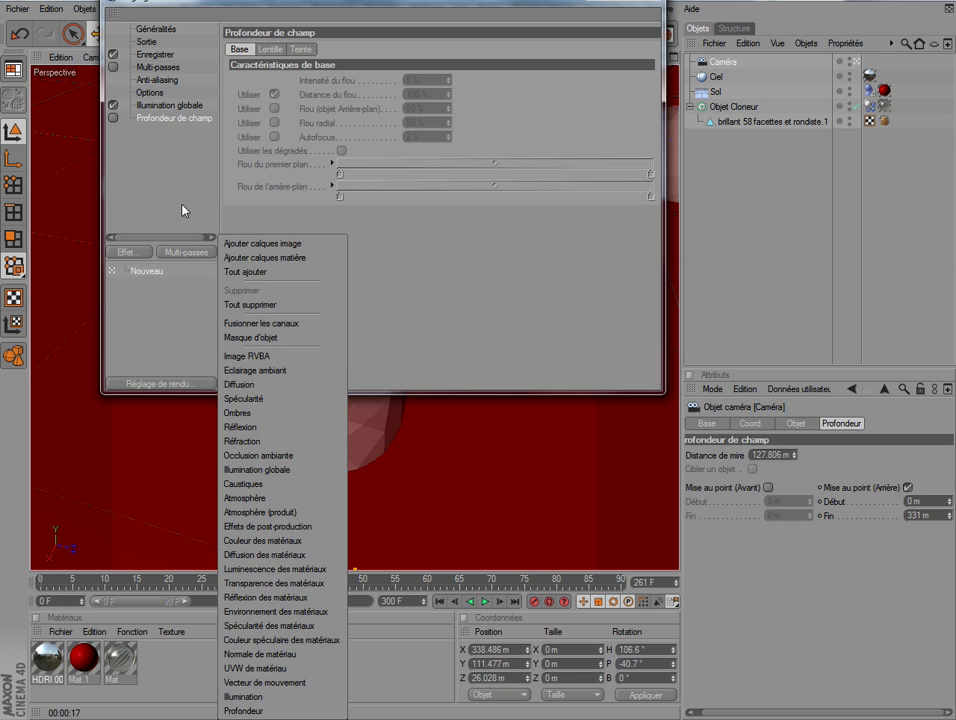
click(183, 210)
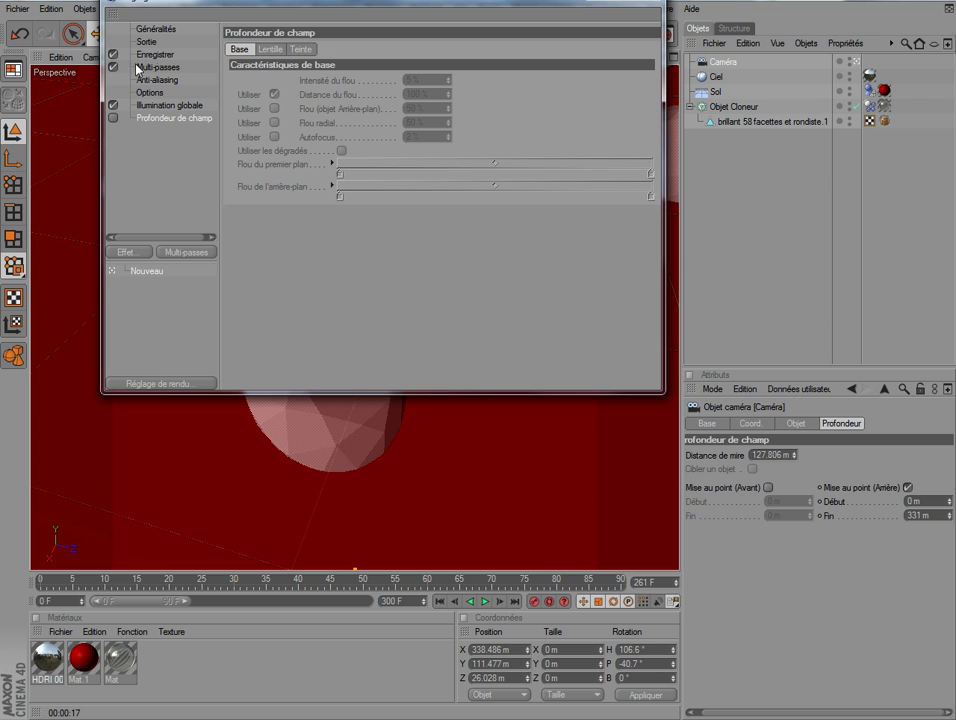
Step: Add the Image RVBA and Profondeur passes to the multi-pass render
click(178, 255)
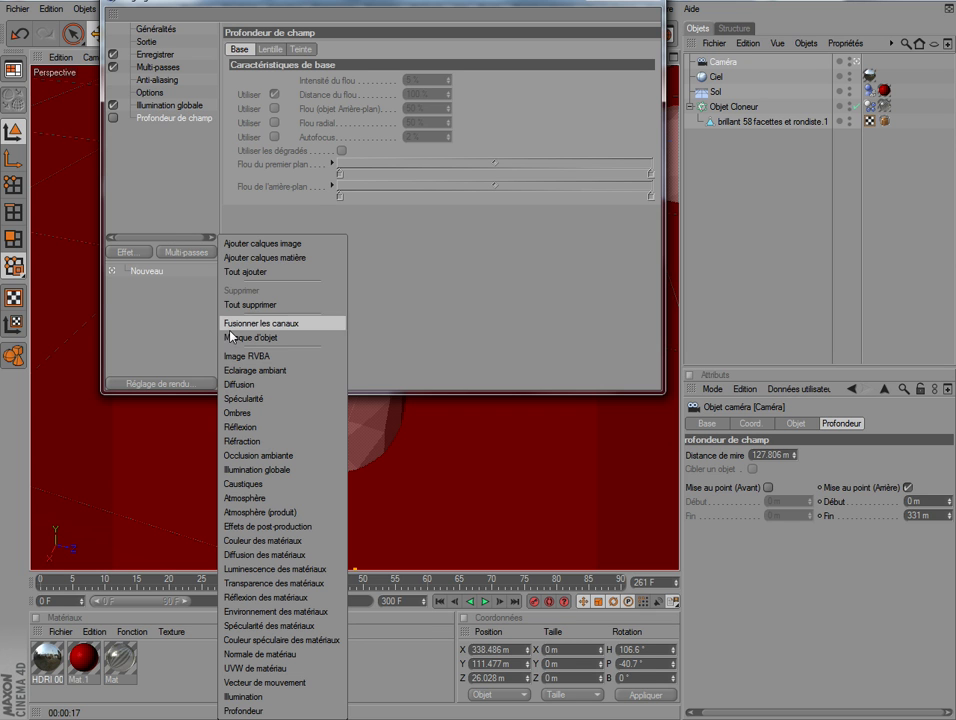
click(226, 357)
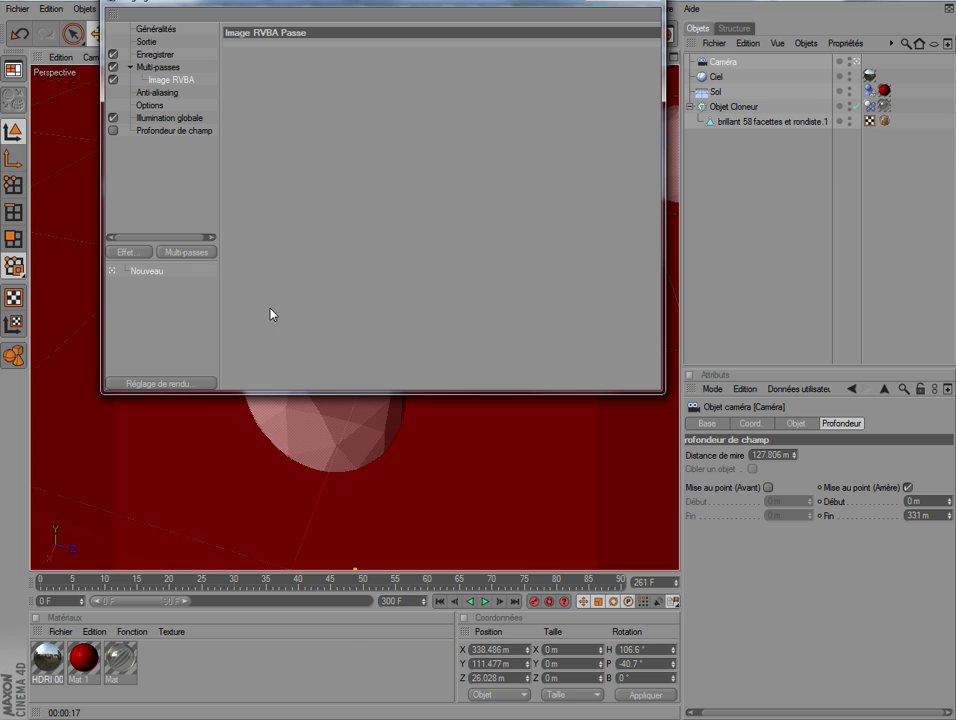
click(184, 253)
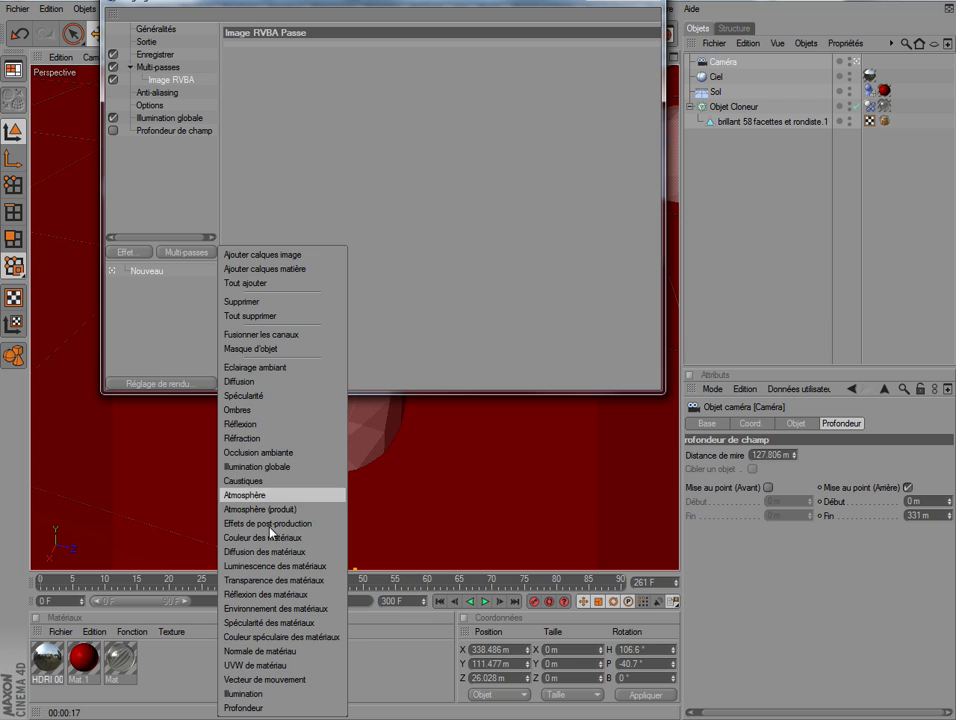
click(245, 708)
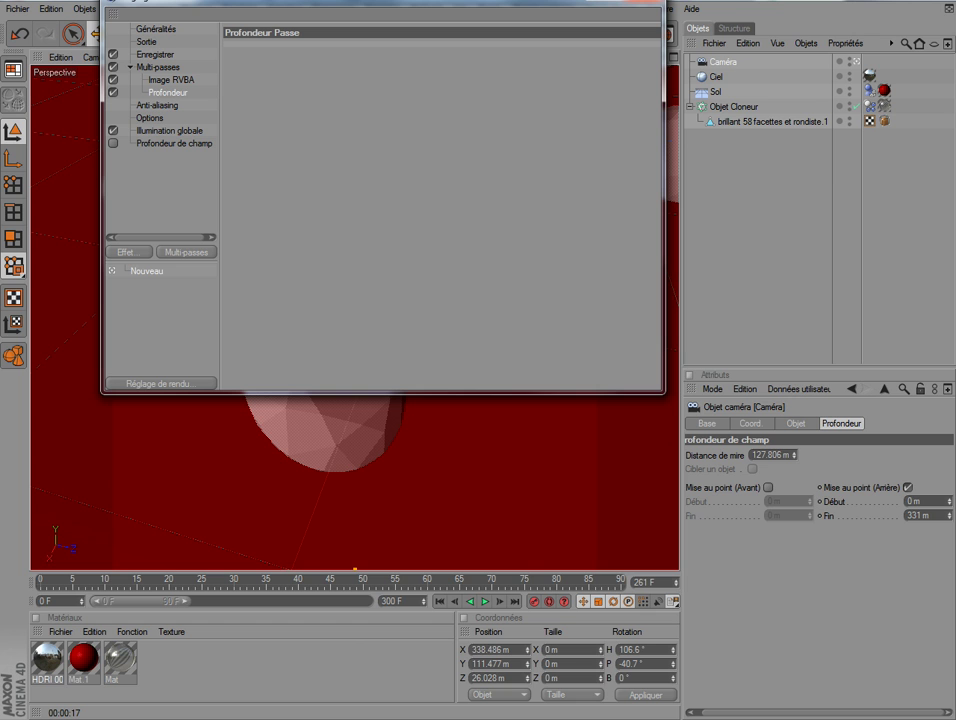
Step: Set the render output to the 800 x 600 screen preset and close the render settings
click(150, 43)
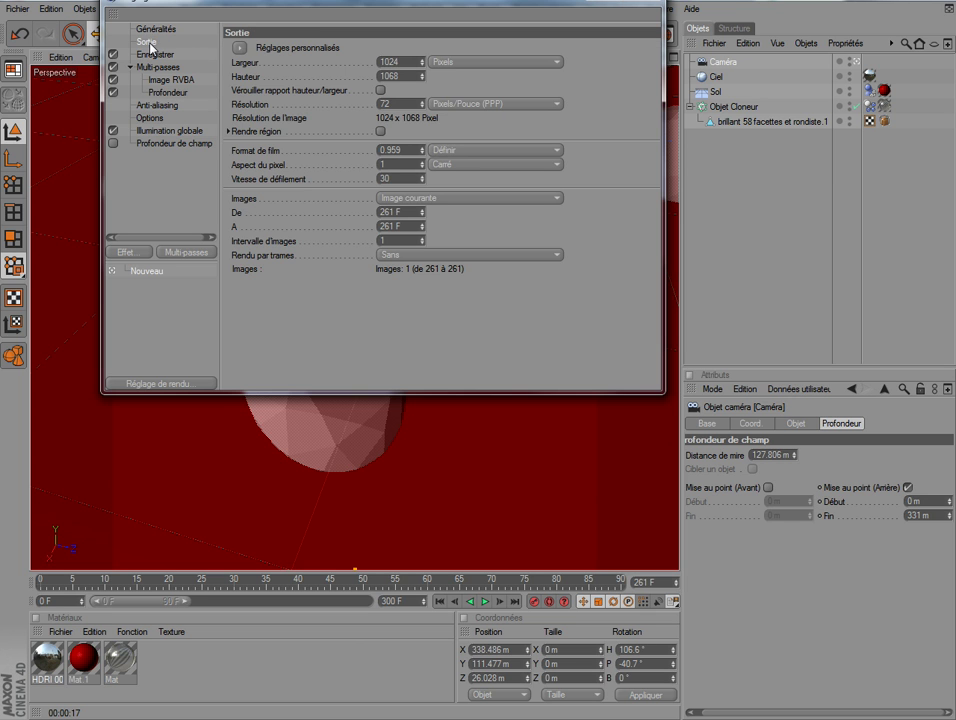
click(239, 48)
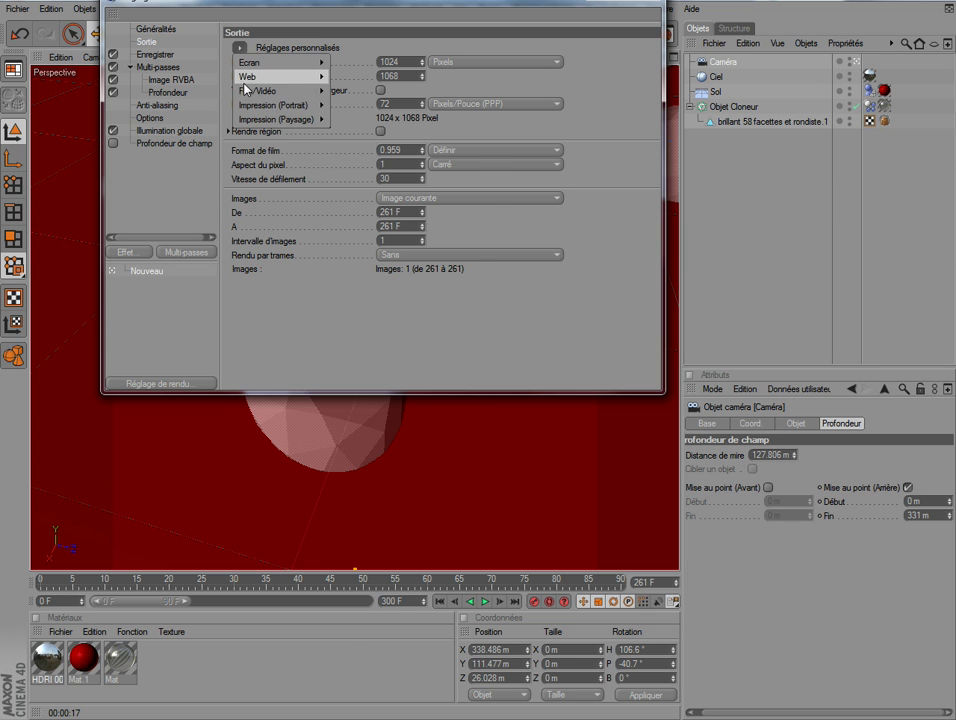
mouse_move(249, 77)
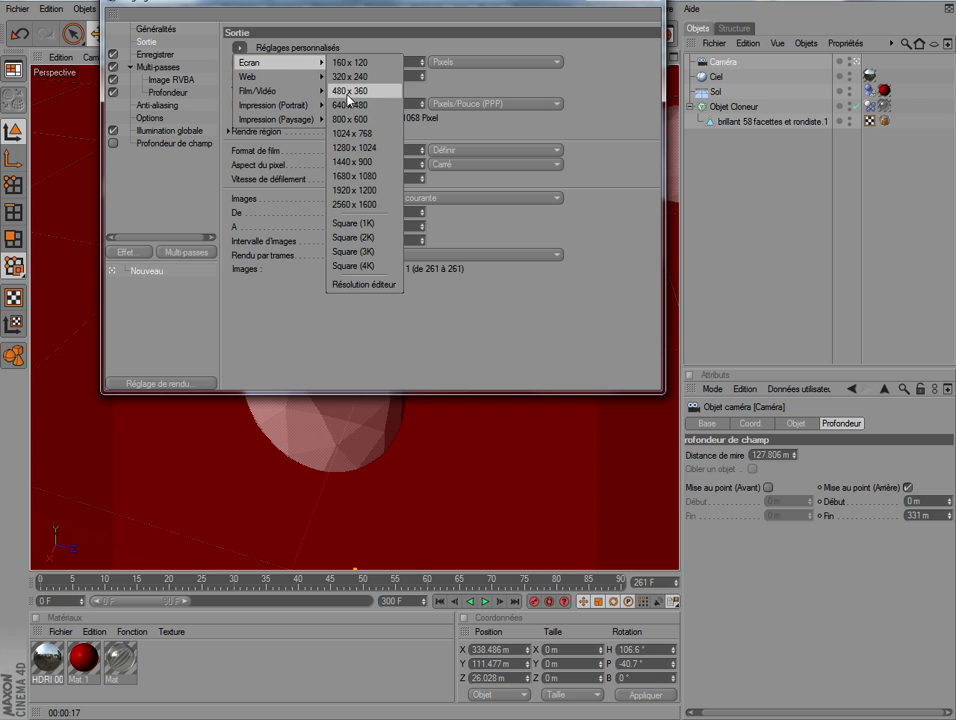
click(349, 119)
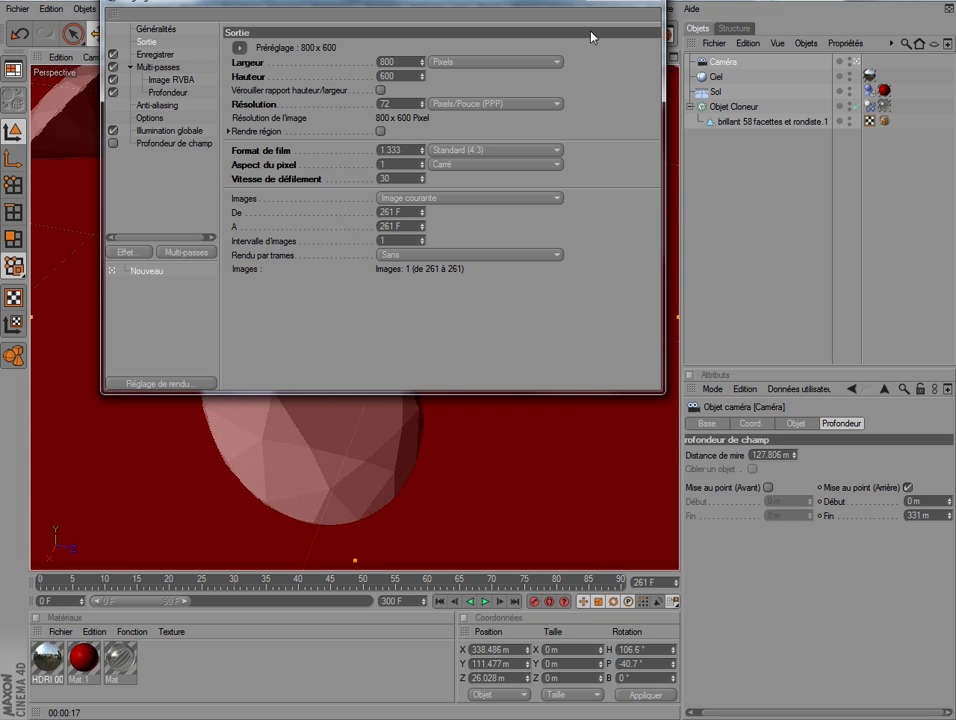
click(630, 5)
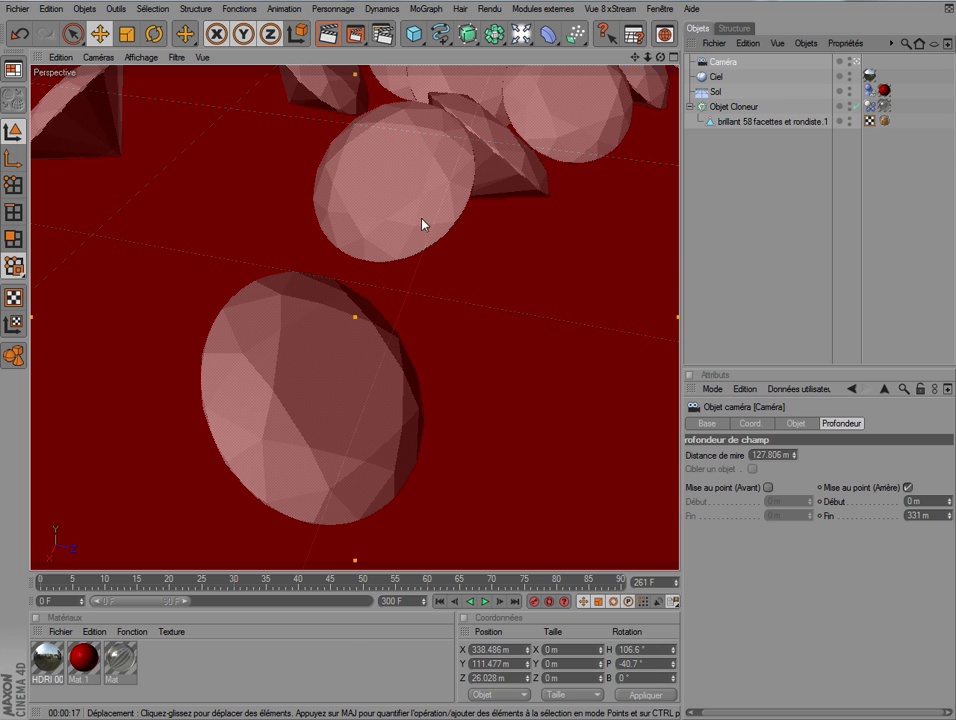
Step: Pull the camera back from the diamonds and move its focus plane onto the front diamond, at about 228.4 m
scroll(404, 252, down, 5)
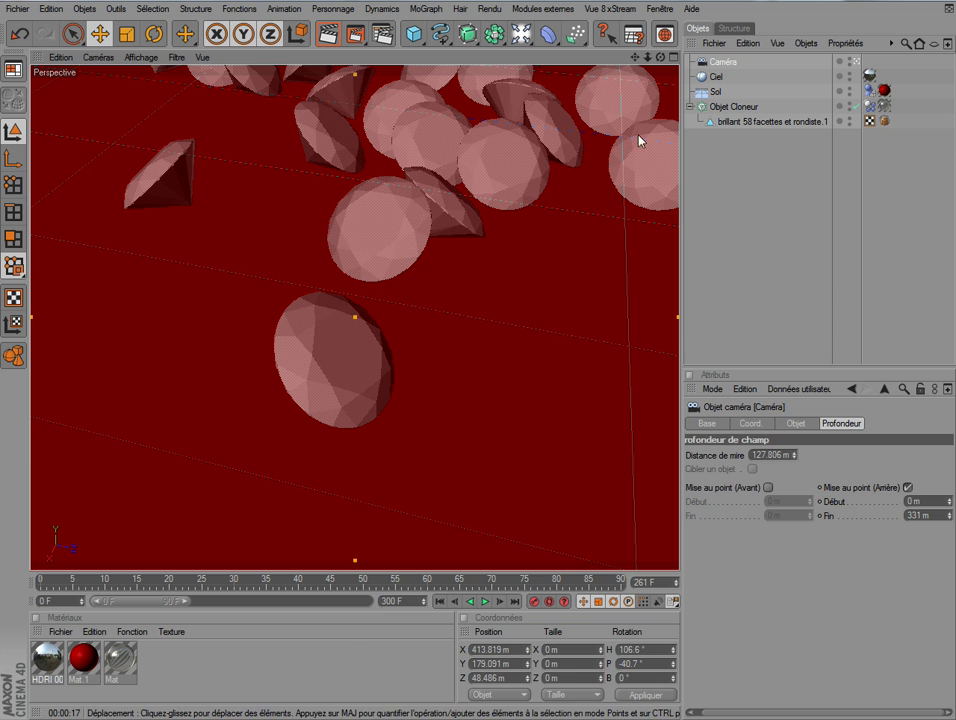
click(856, 62)
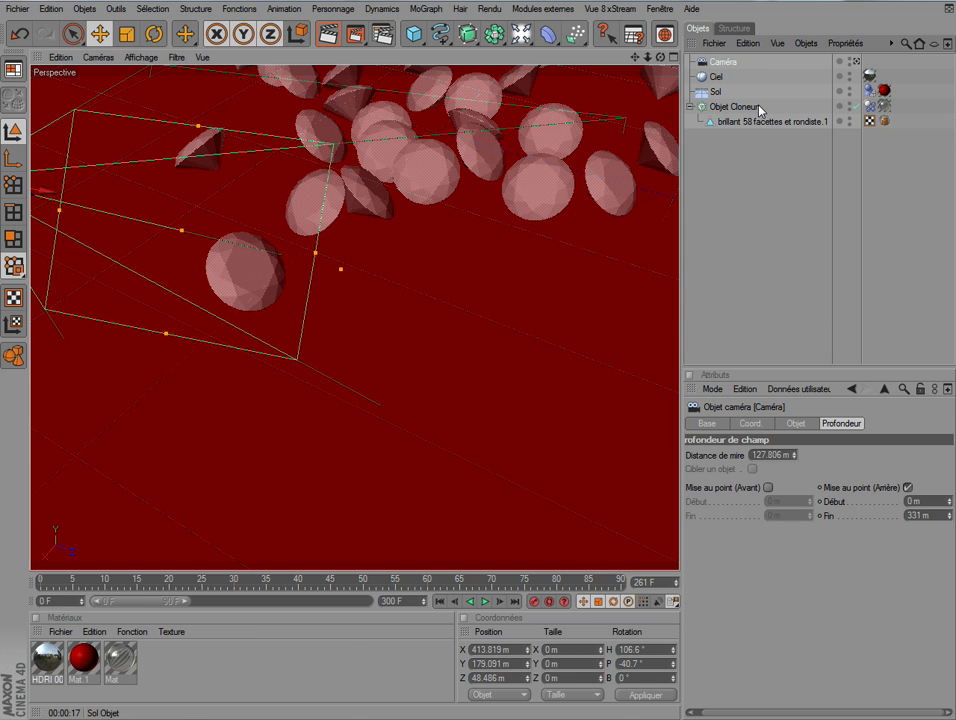
scroll(436, 155, down, 1)
drag(660, 62, 450, 280)
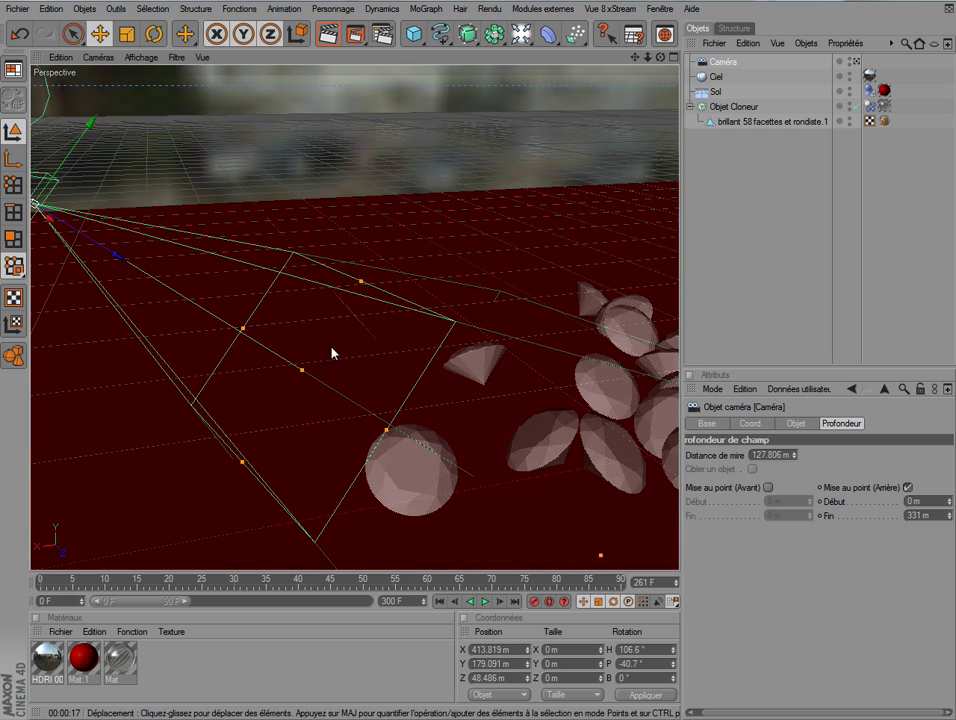
drag(303, 374, 313, 358)
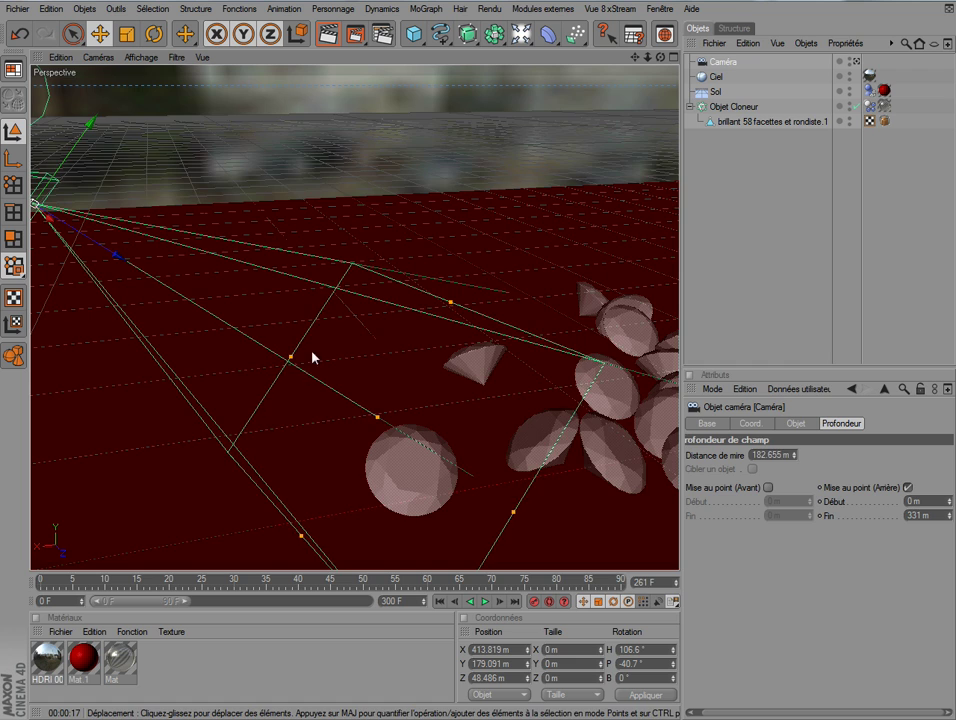
scroll(452, 160, down, 4)
drag(660, 62, 403, 211)
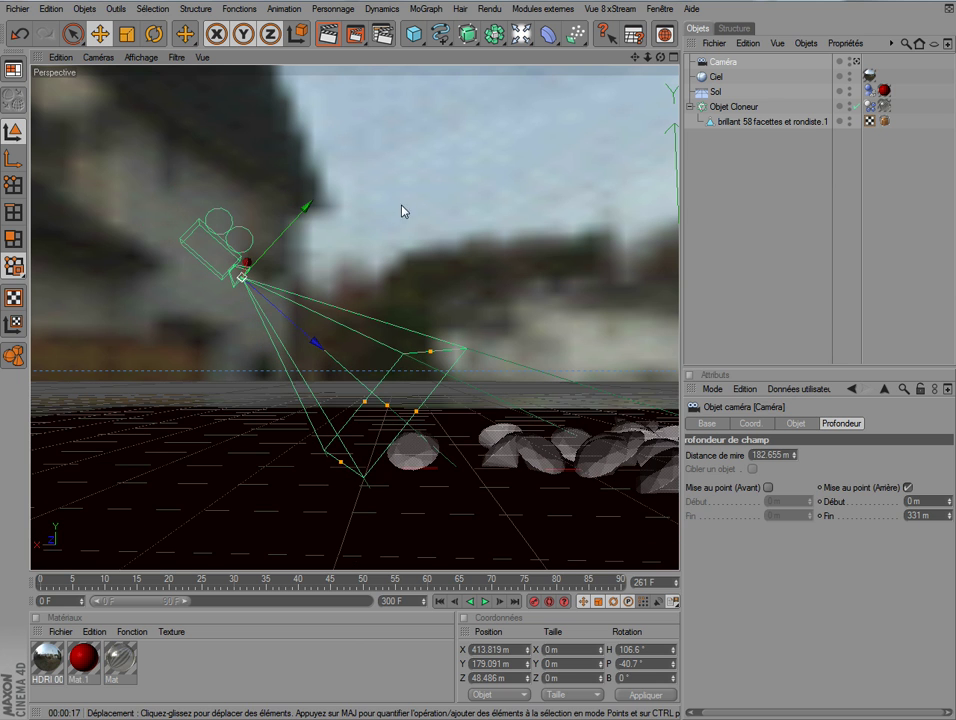
drag(388, 405, 420, 435)
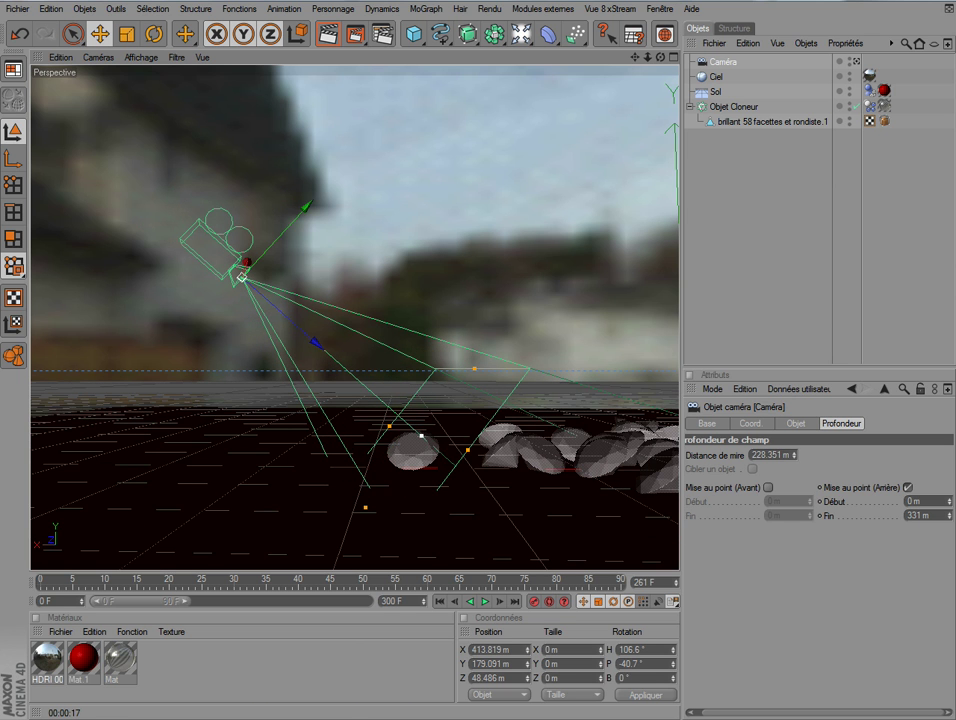
drag(660, 58, 622, 92)
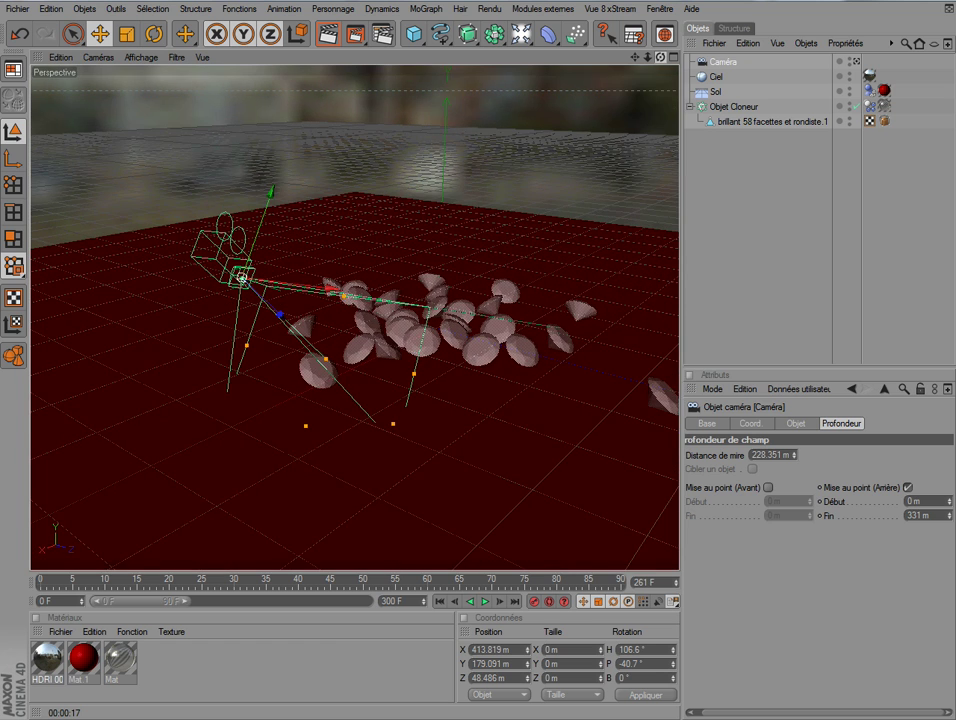
Step: Look through the camera and reframe the diamonds with its pitch at about -35.8°
click(855, 61)
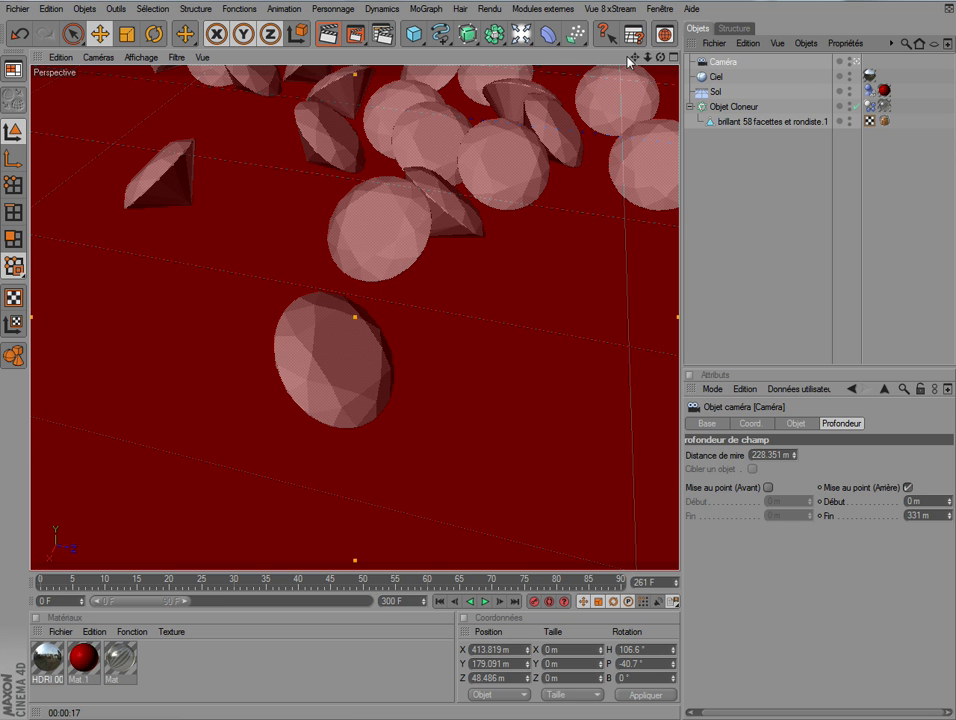
mouse_move(636, 60)
mouse_down()
mouse_move(660, 59)
mouse_move(640, 65)
mouse_up()
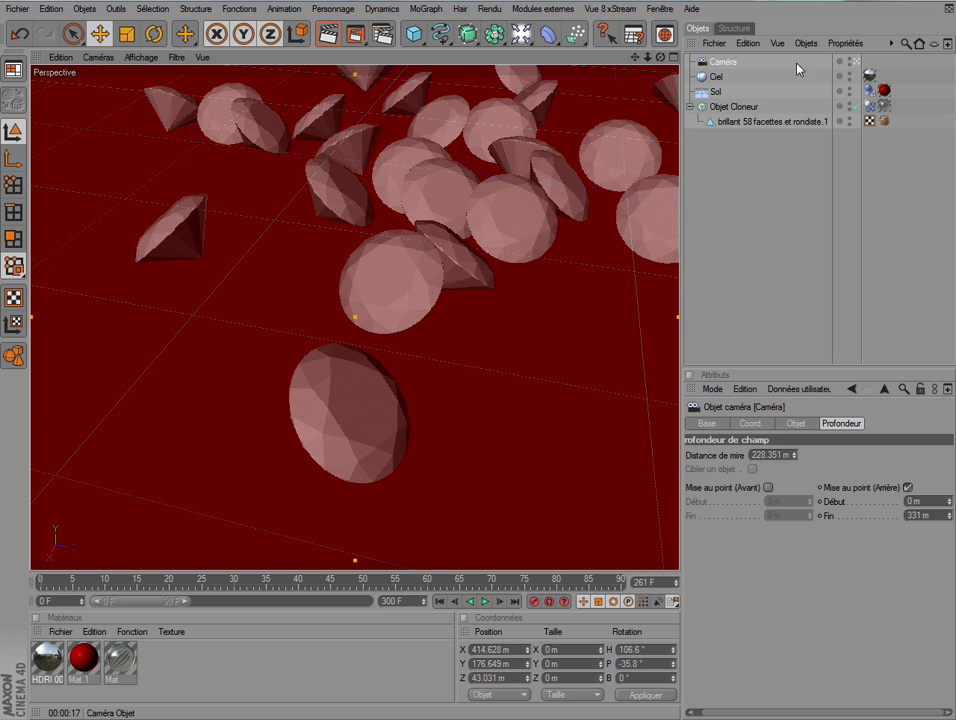
Step: Leave the camera view to inspect the camera's placement around the diamonds, and return to looking through the camera
click(854, 62)
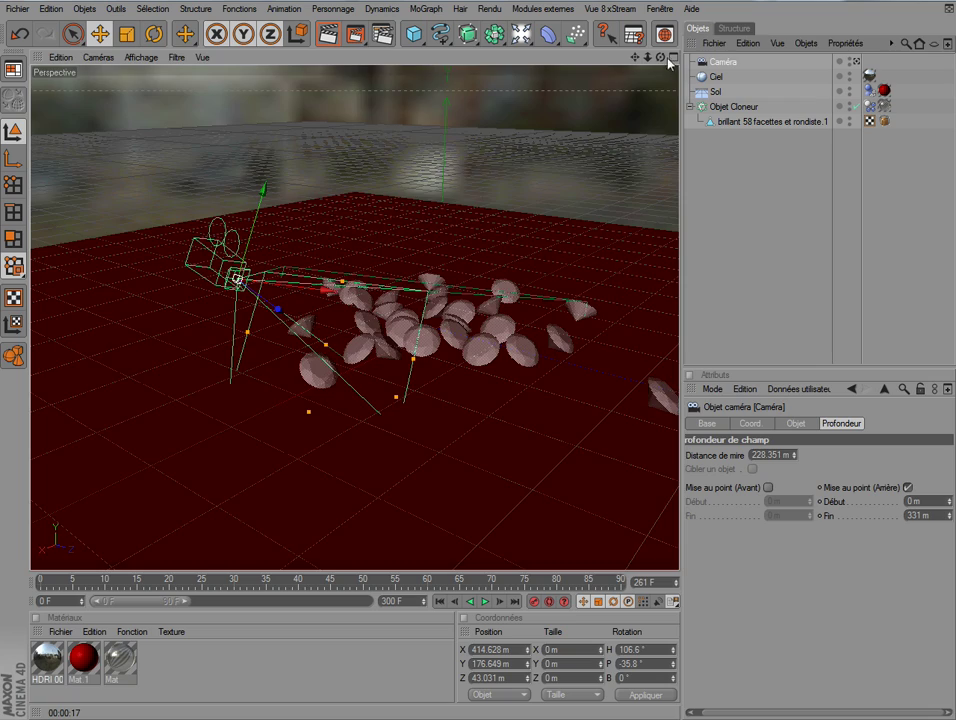
drag(661, 57, 653, 53)
click(855, 62)
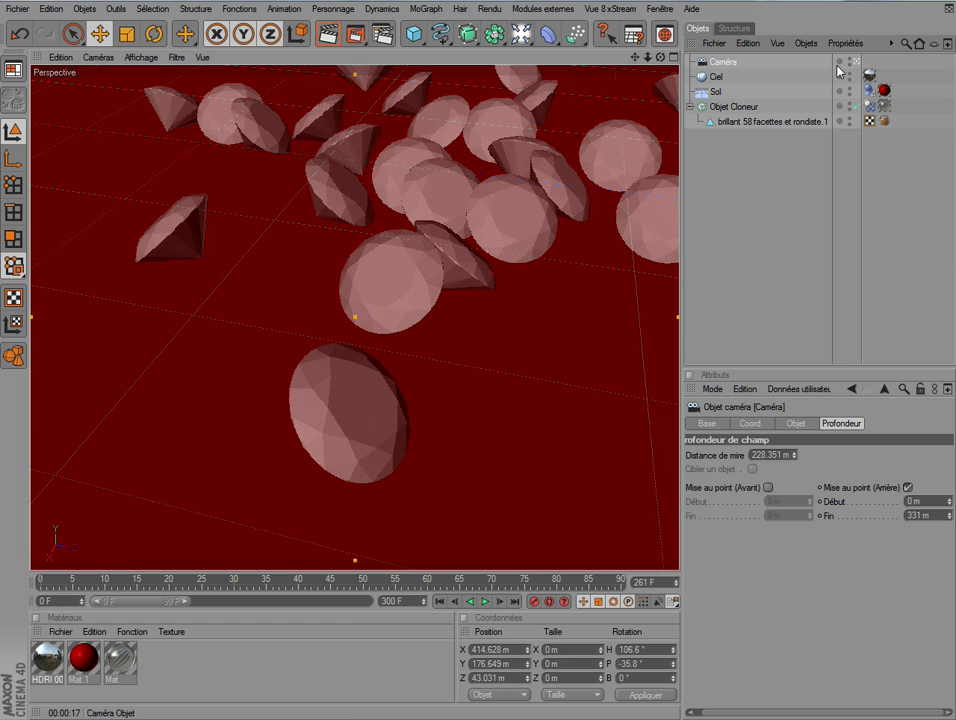
Step: Render the camera view in a maximized picture viewer and check the render's Profondeur pass against the full image
click(354, 34)
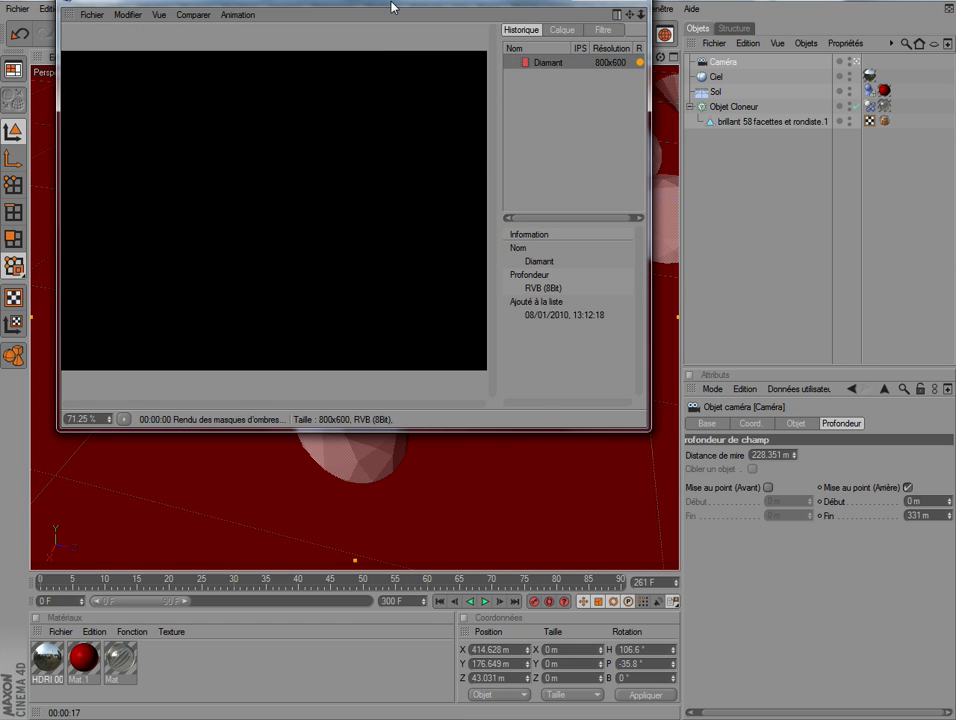
double_click(391, 7)
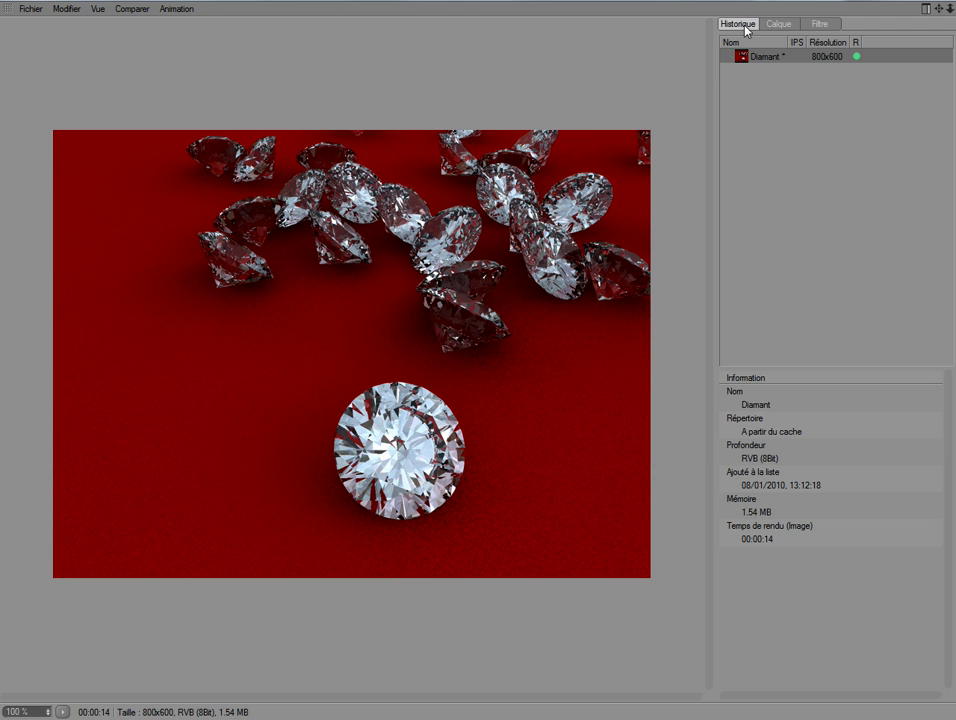
click(776, 24)
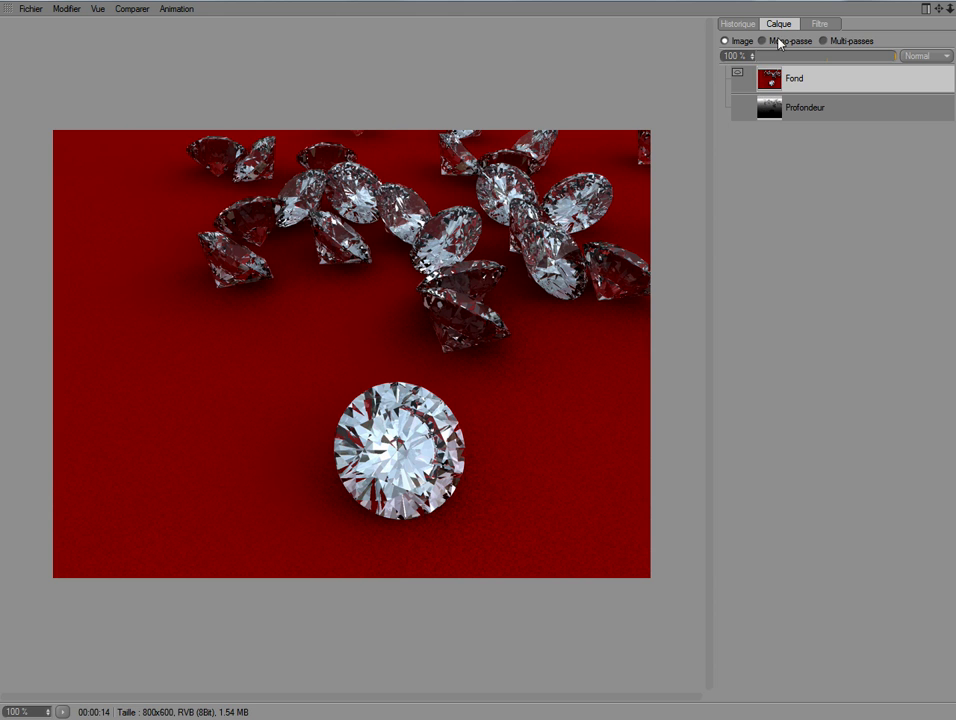
click(803, 108)
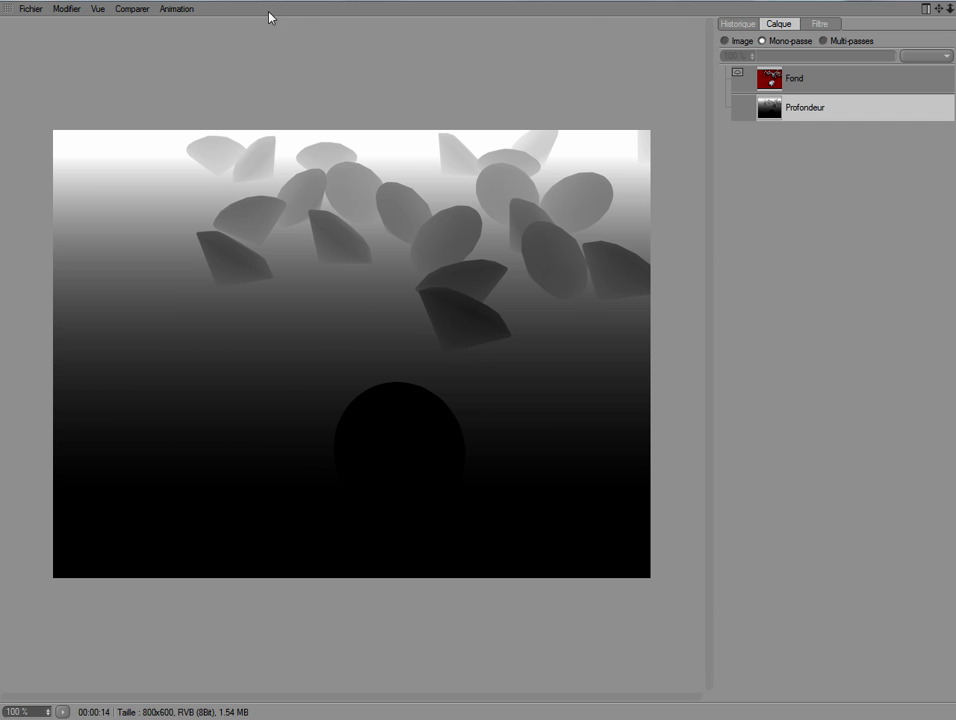
click(725, 41)
click(737, 24)
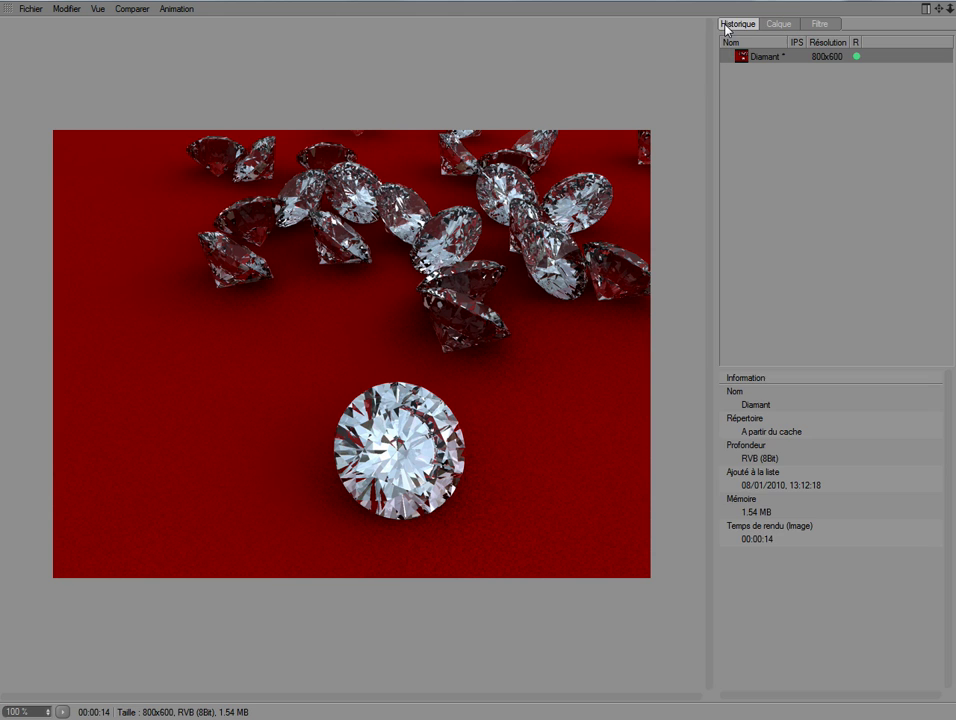
Step: Save the render as Diamant.psd in the Images library, using Photoshop (PSD) format with filters applied and layers flattened
click(33, 9)
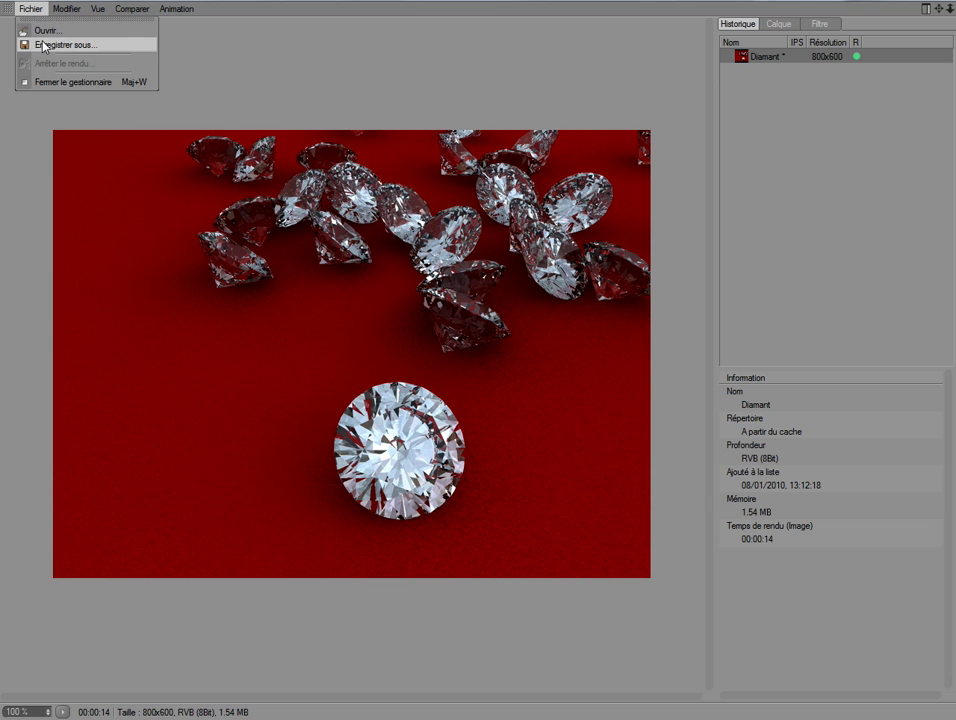
click(62, 44)
click(70, 35)
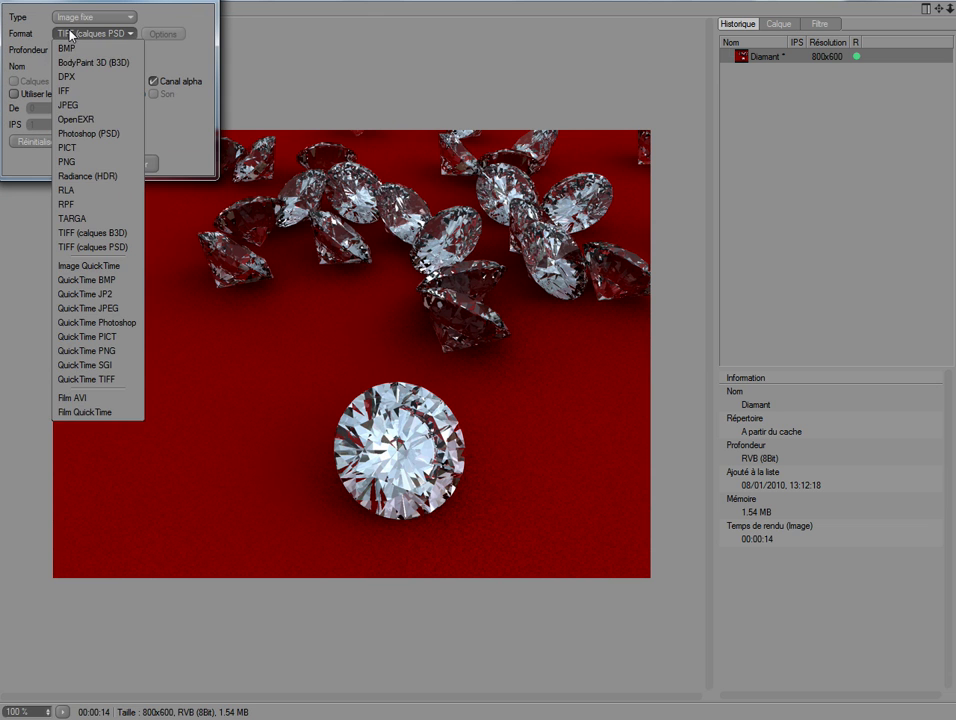
click(71, 131)
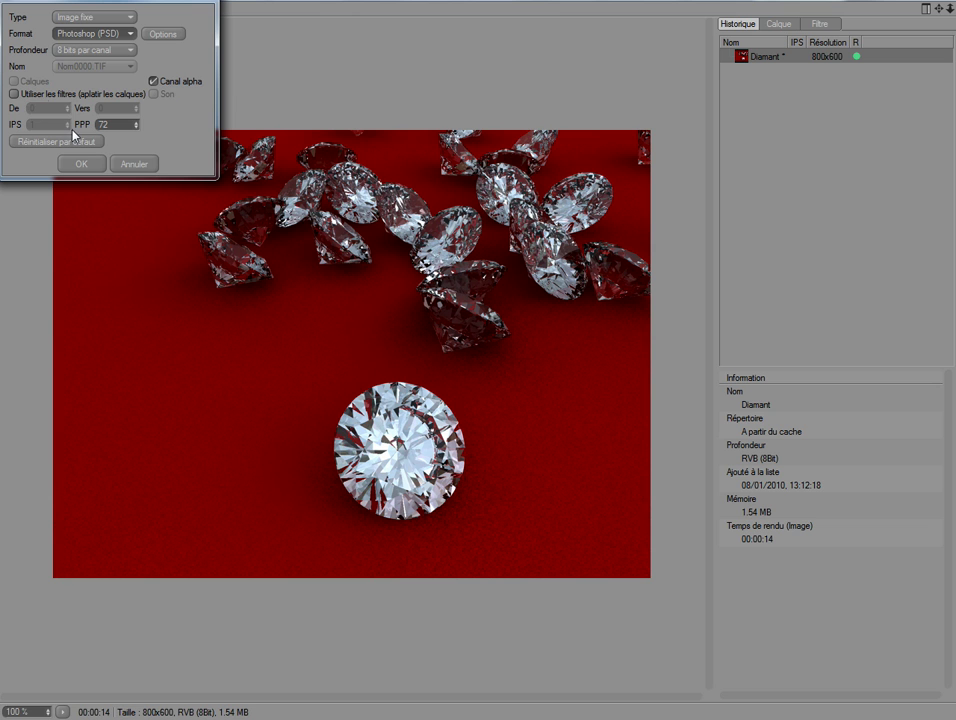
click(14, 94)
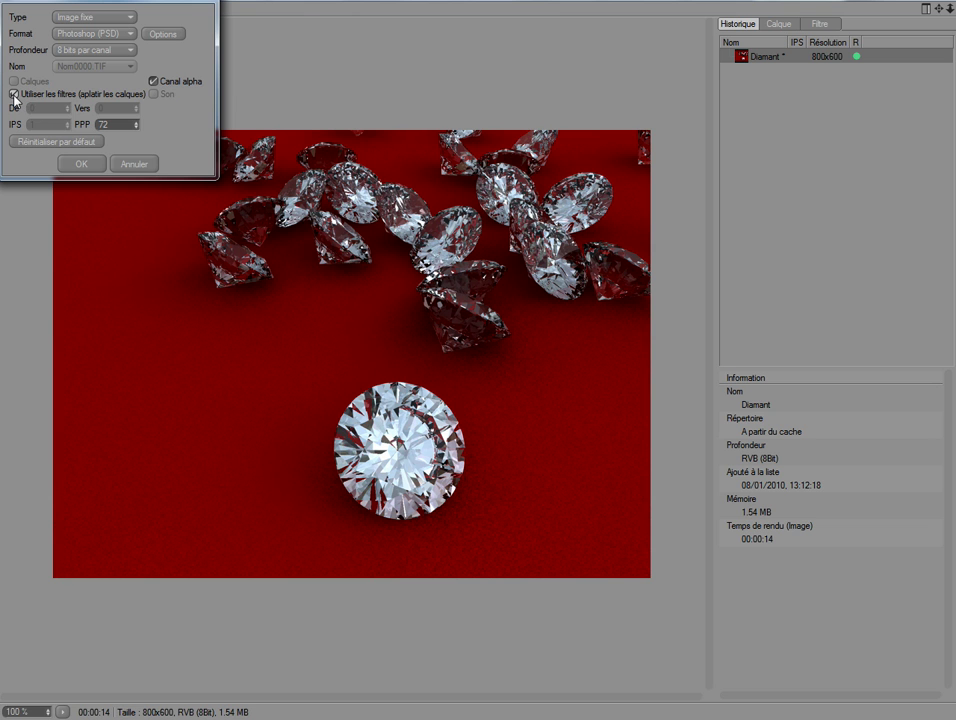
click(78, 164)
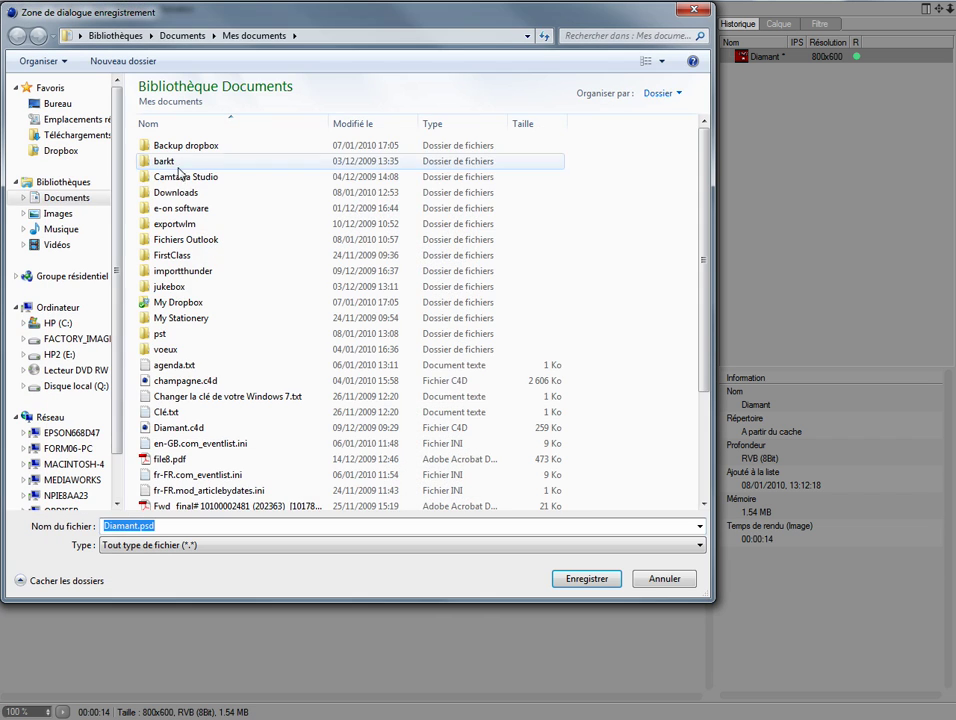
click(58, 214)
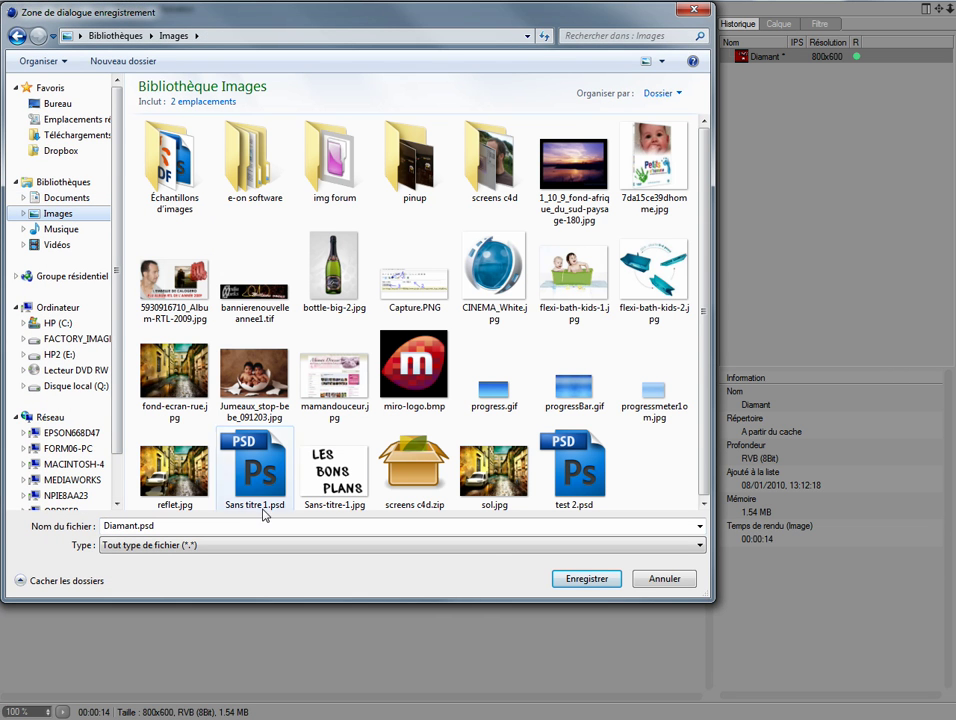
click(583, 579)
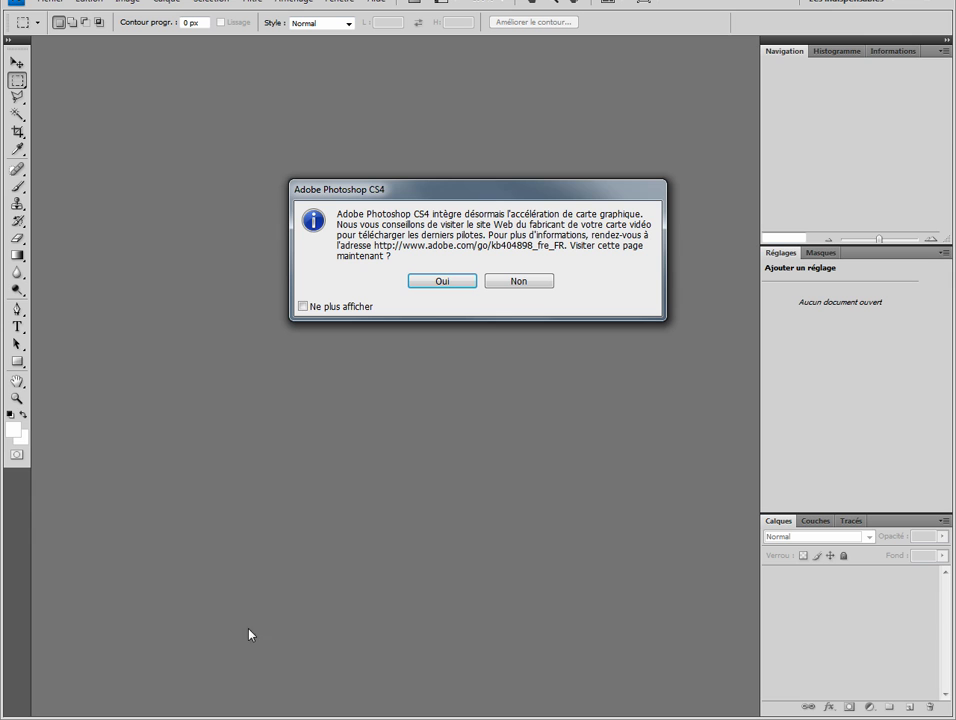
Step: Switch to Photoshop, decline the graphics driver page visit, and open Diamant.psd from the Images library
click(517, 282)
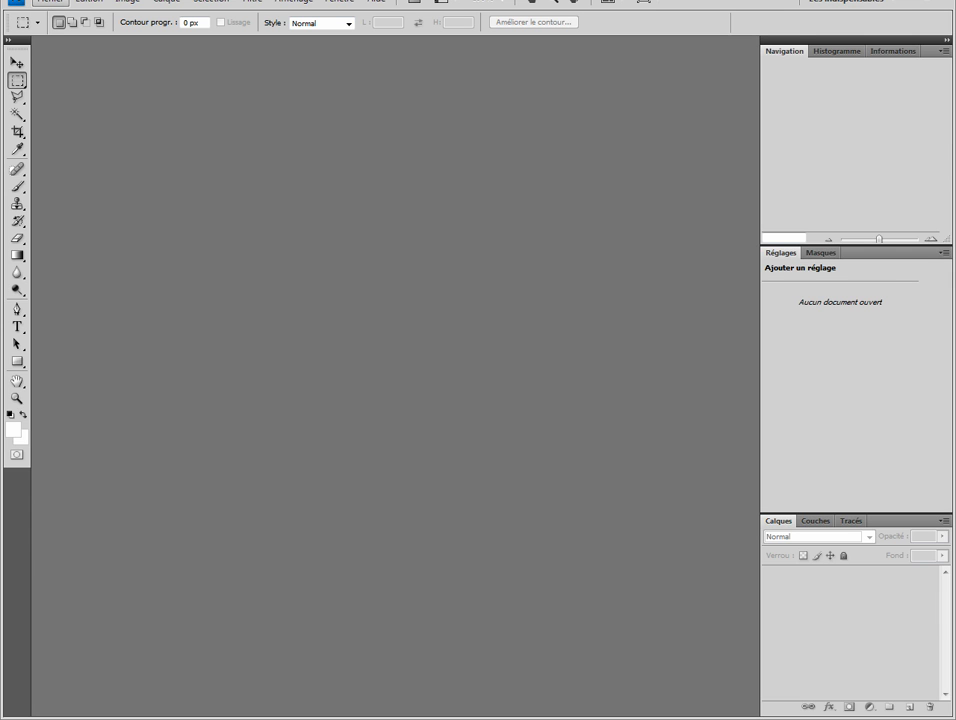
click(50, 2)
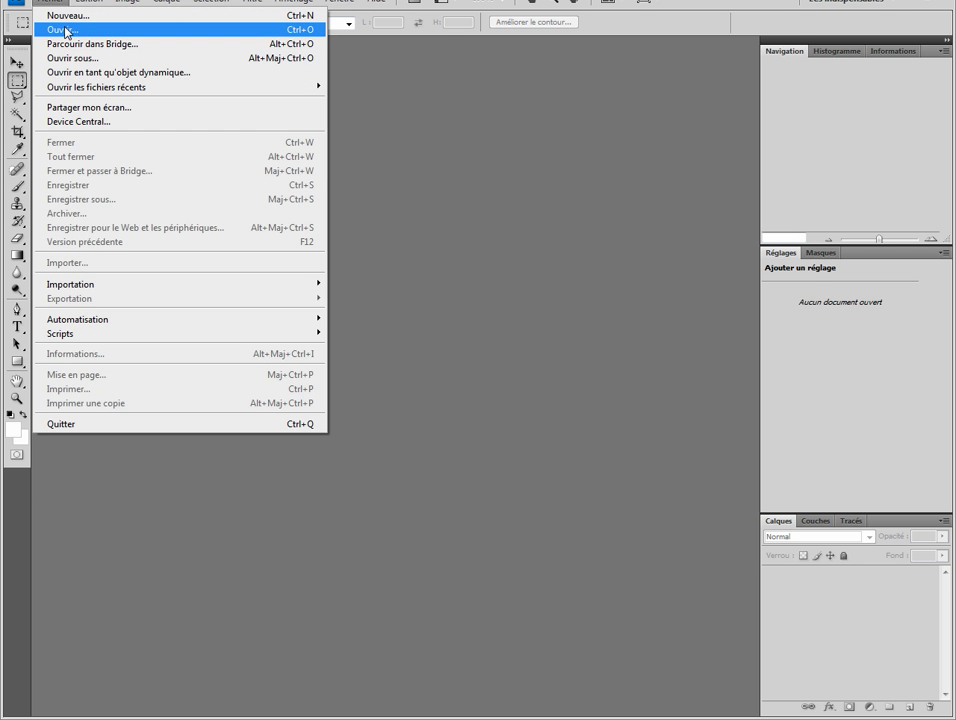
click(65, 30)
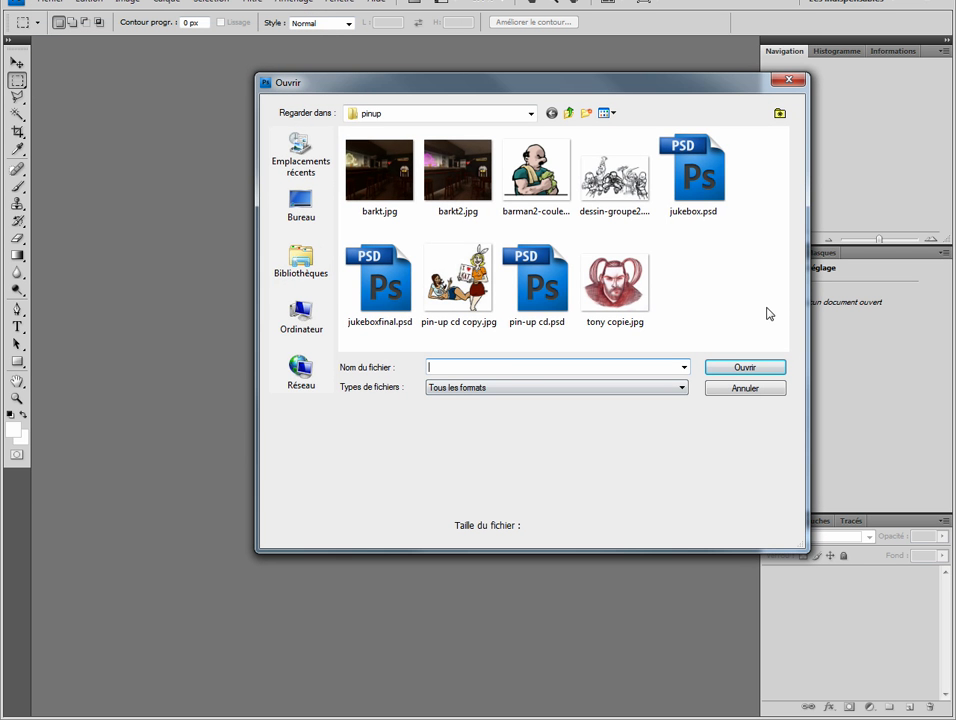
click(312, 264)
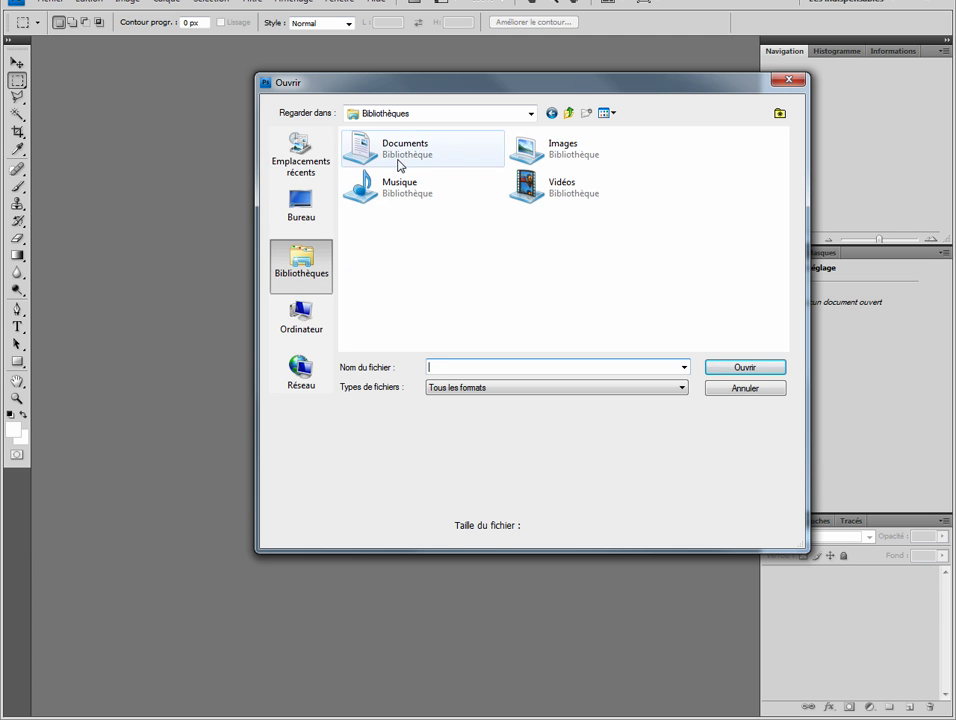
double_click(563, 158)
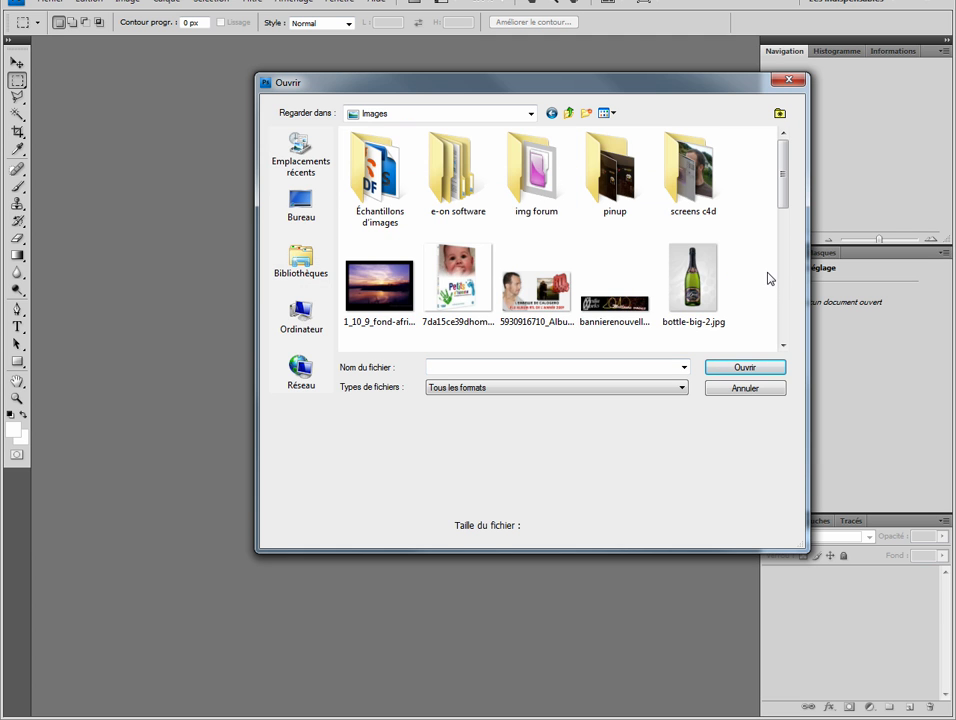
click(784, 280)
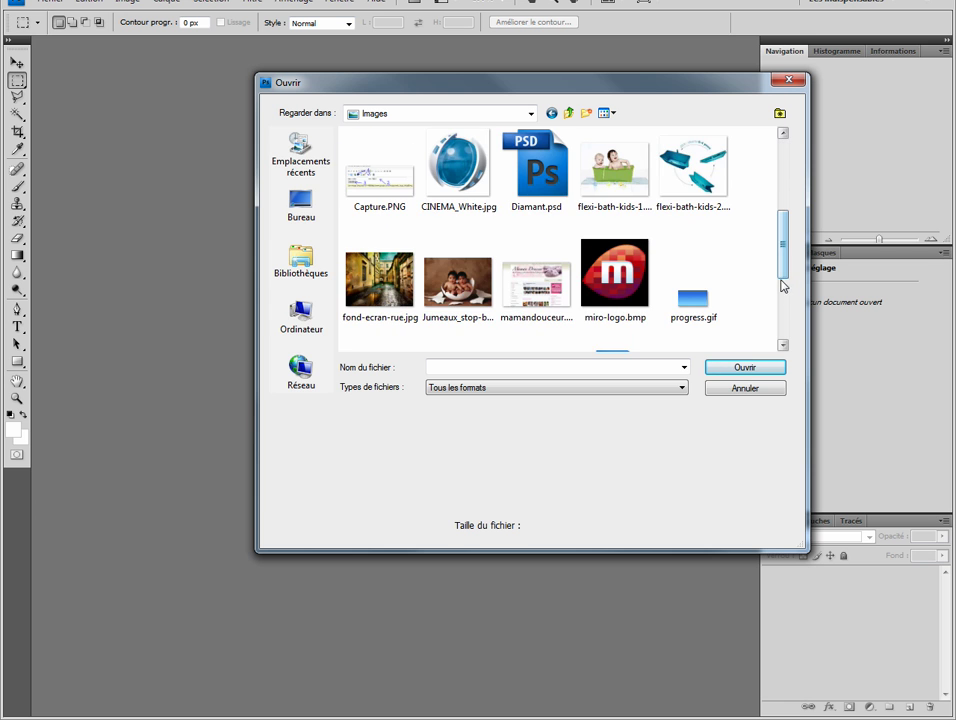
double_click(536, 168)
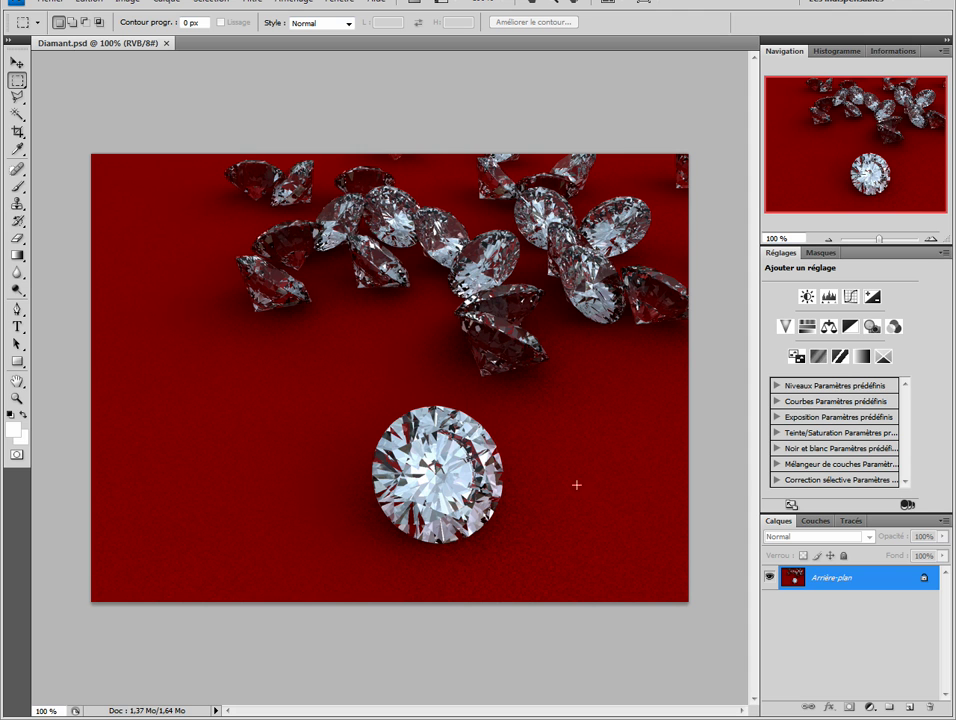
Step: Examine the Alpha 1 depth channel, show the RVB image again with Alpha 1 hidden, and return to the layers
click(809, 523)
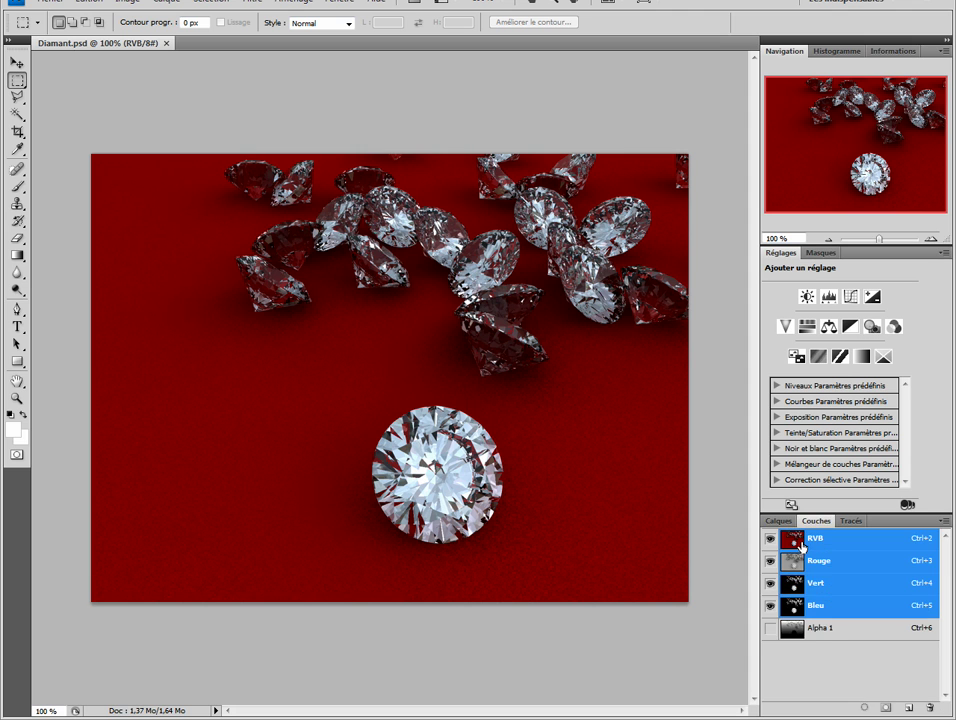
click(818, 630)
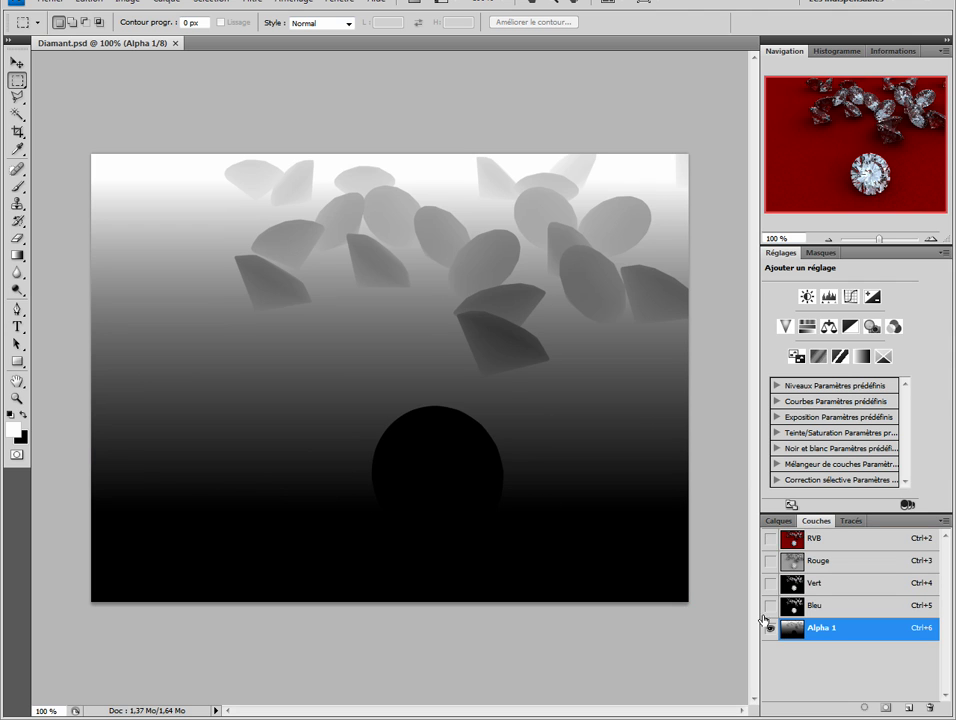
click(770, 539)
click(770, 631)
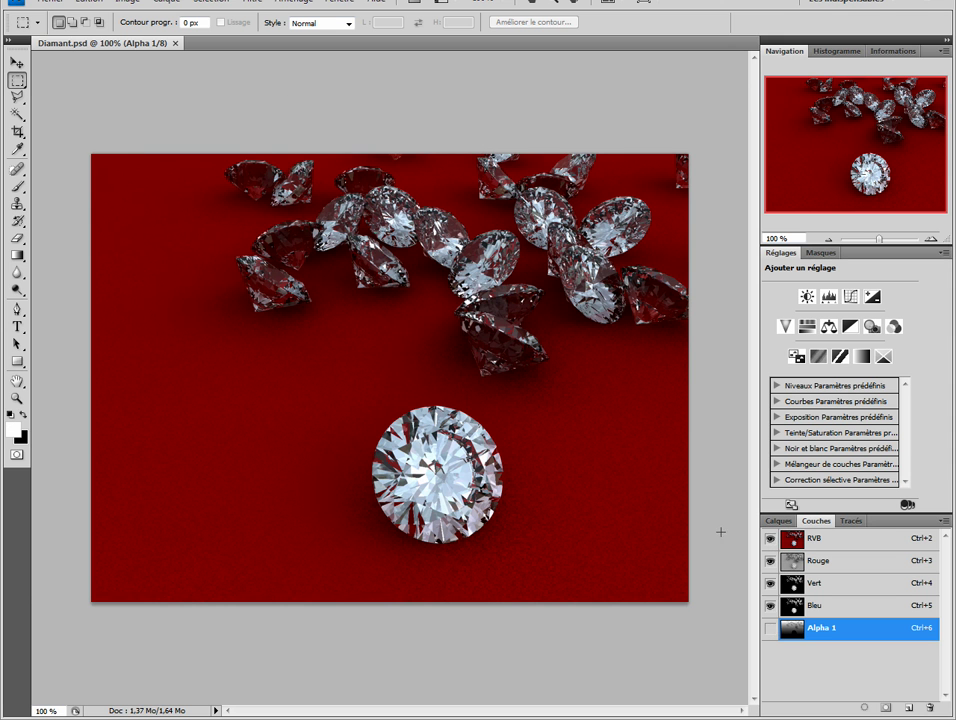
key(F7)
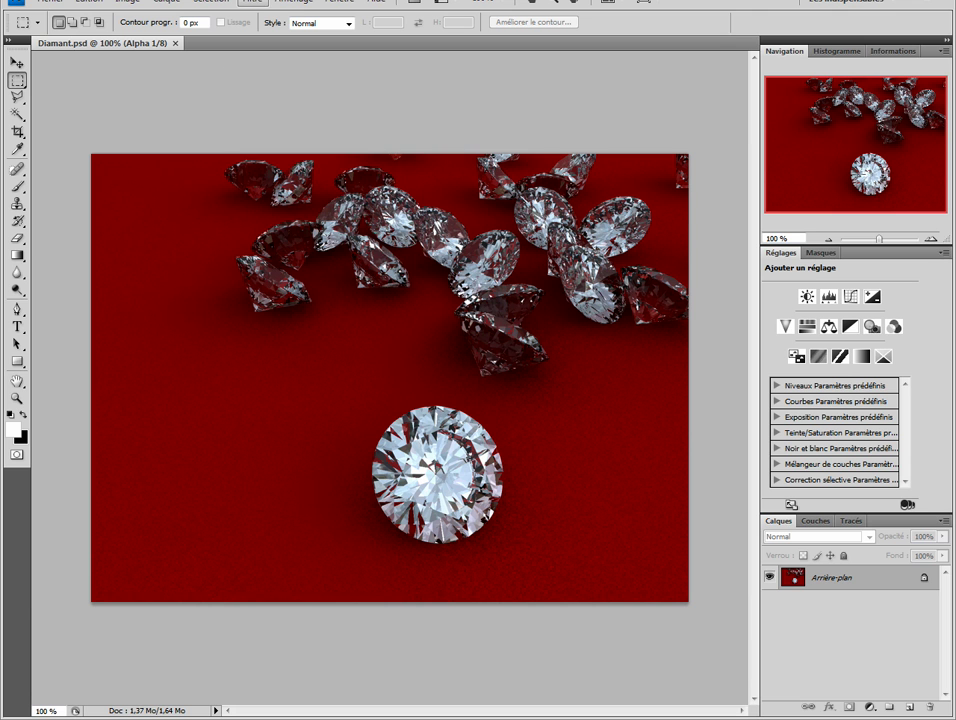
click(253, 2)
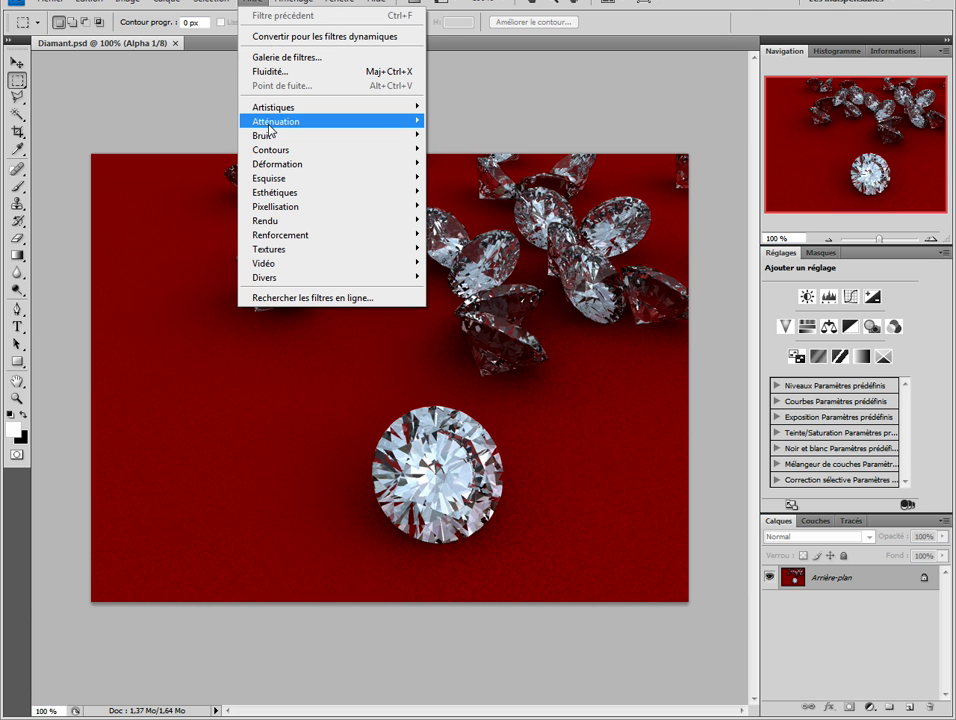
mouse_move(271, 125)
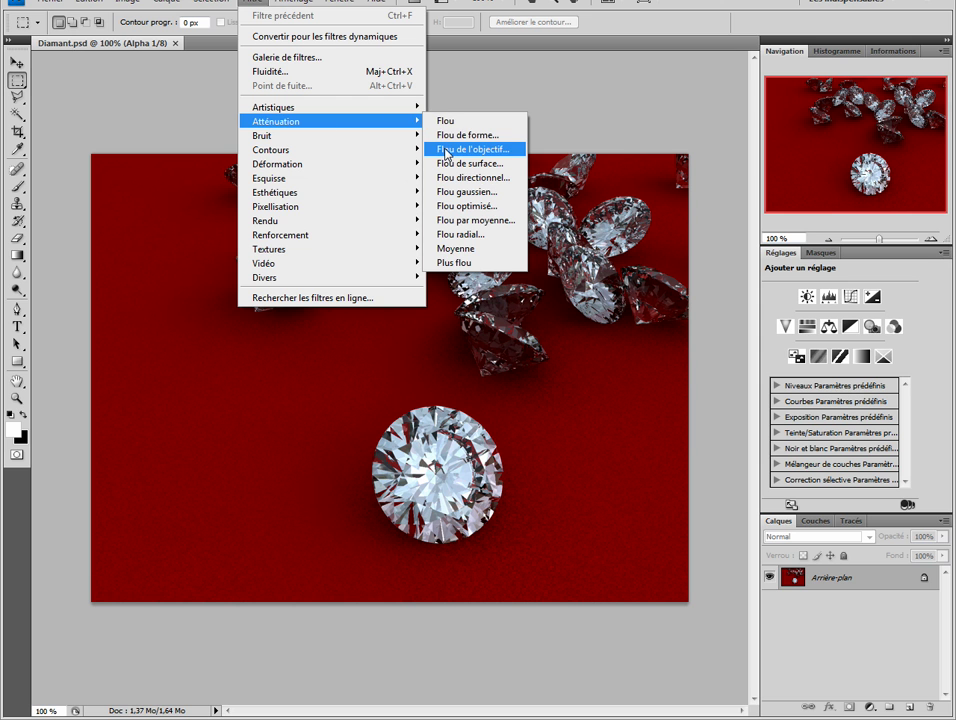
click(446, 150)
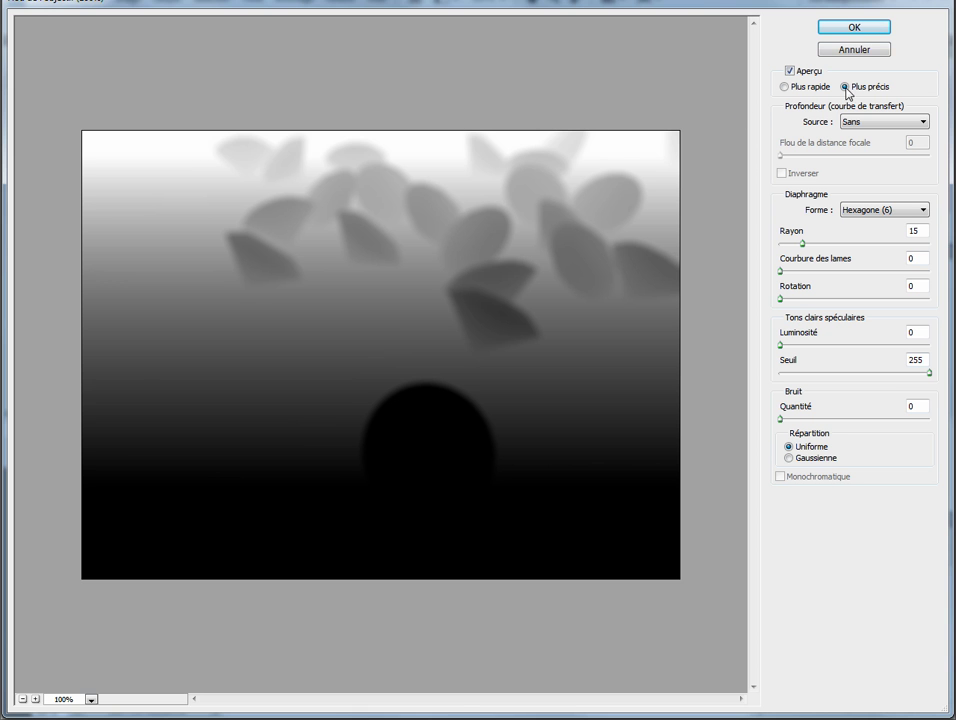
click(854, 49)
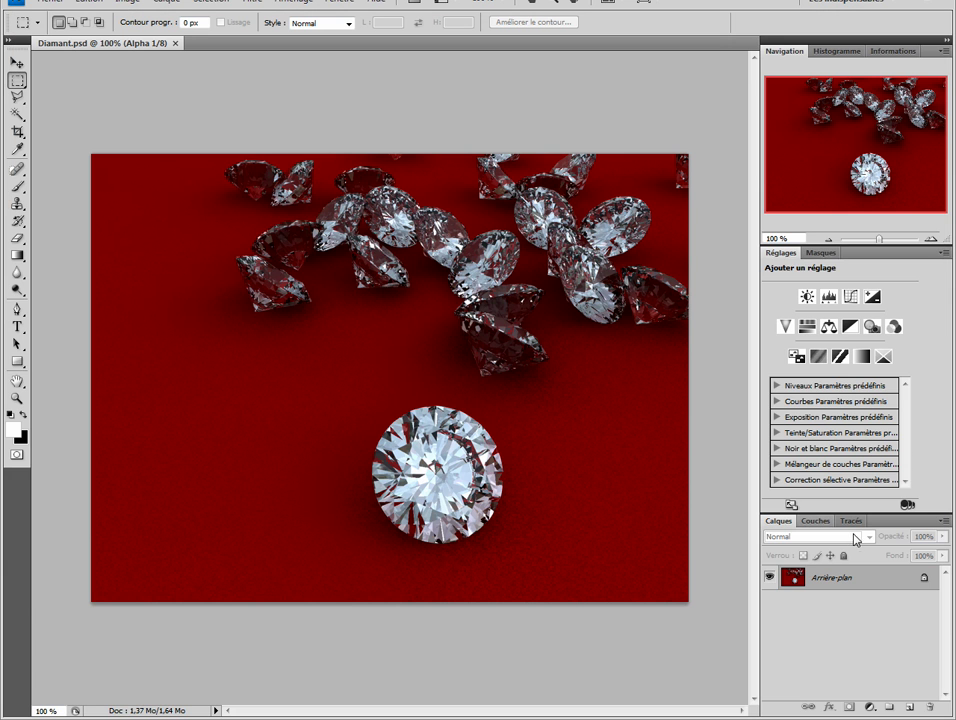
Step: Convert the locked Arrière-plan into a regular layer with default settings and check which channels are selected
double_click(926, 580)
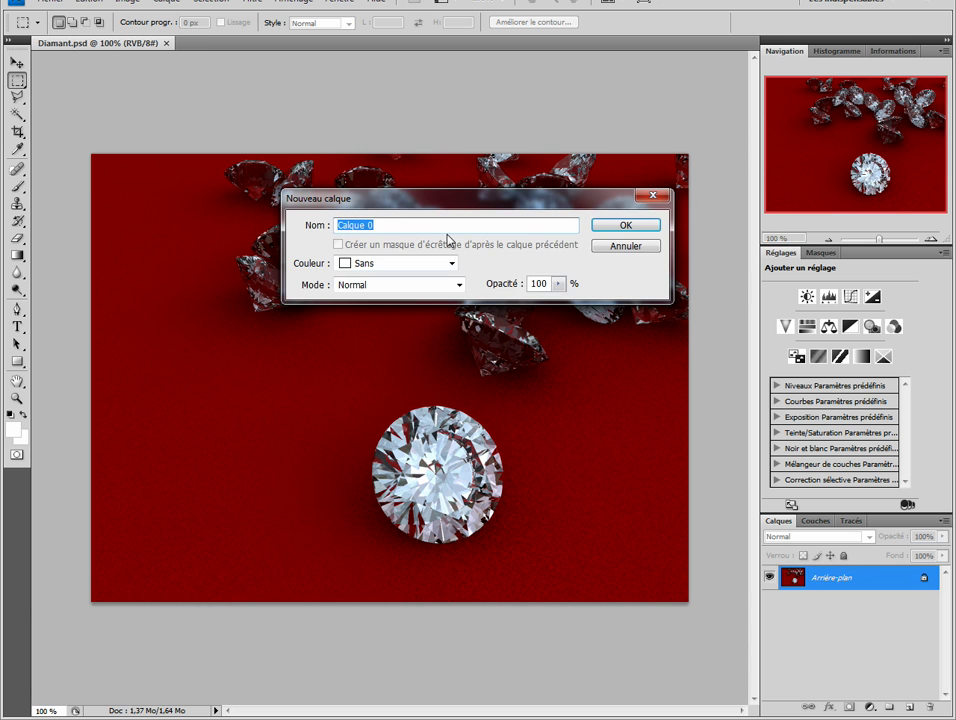
click(626, 226)
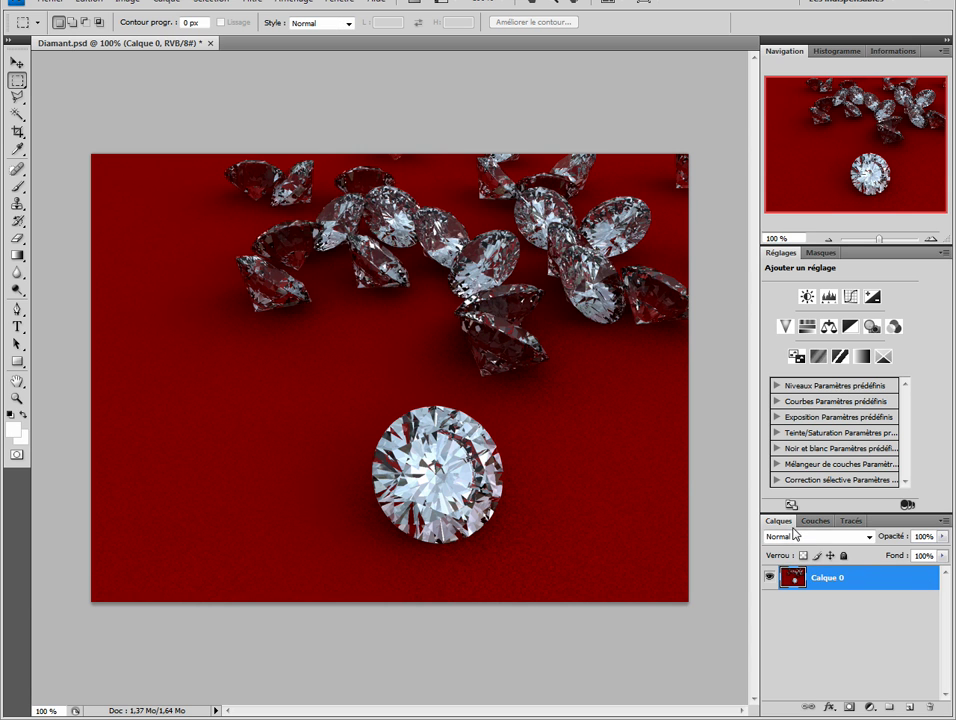
click(814, 521)
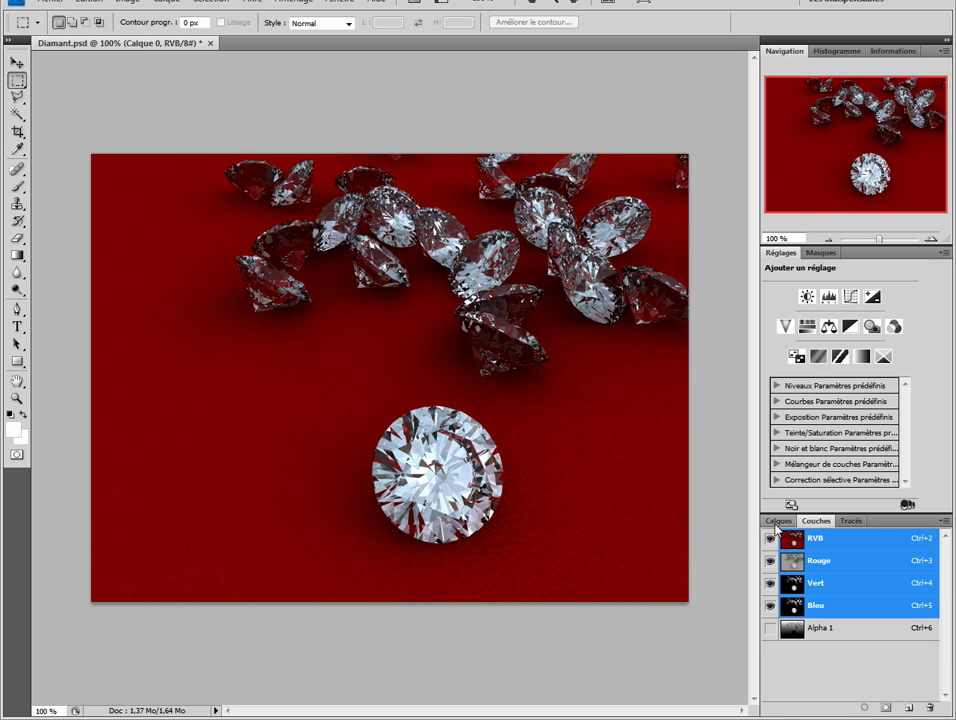
click(776, 522)
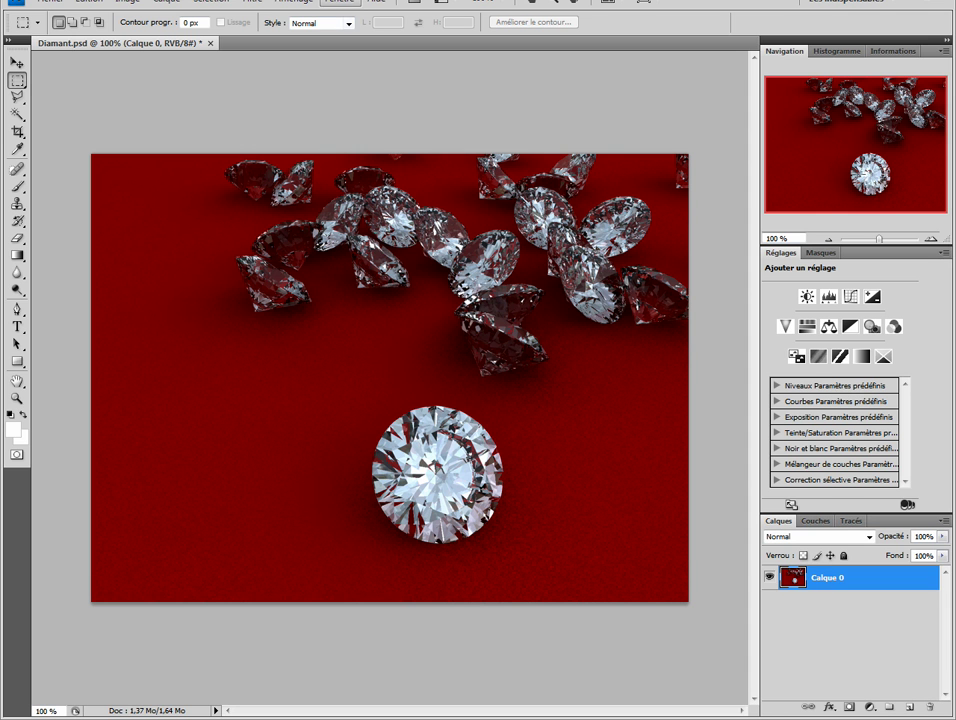
Step: Start a lens blur (Flou de l'objectif) on Calque 0 with the Alpha 1 channel as its depth source
click(253, 2)
mouse_move(267, 123)
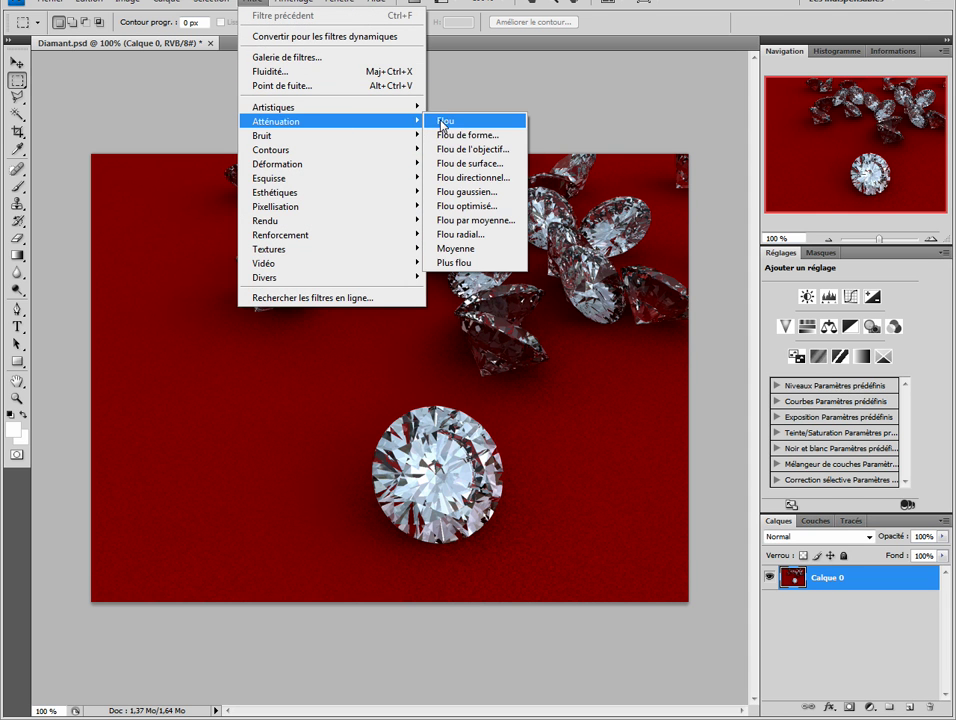
click(470, 148)
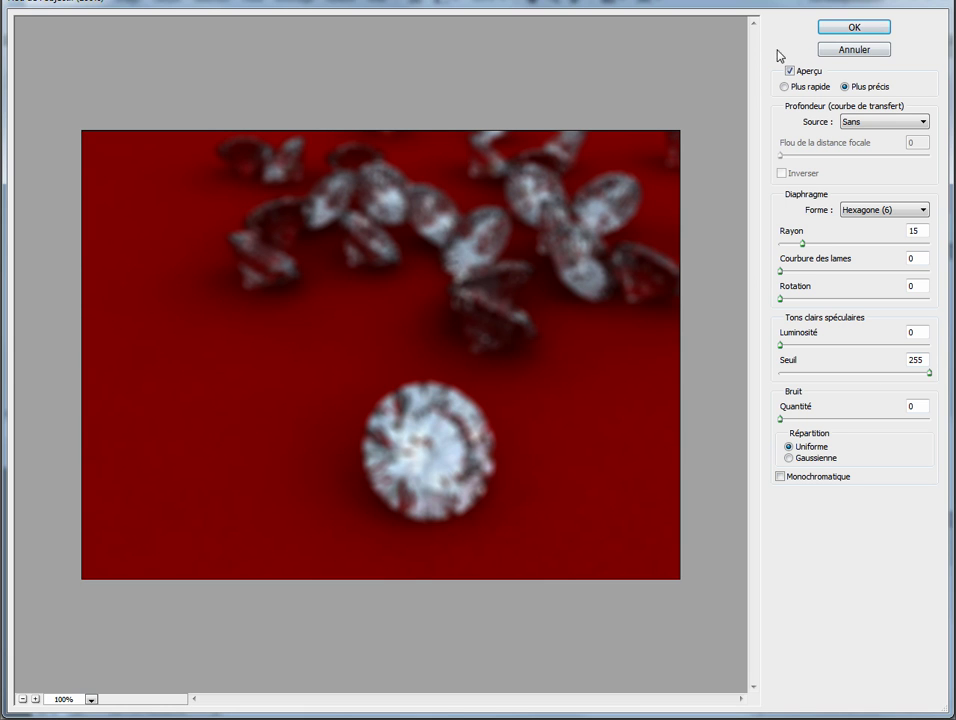
click(857, 124)
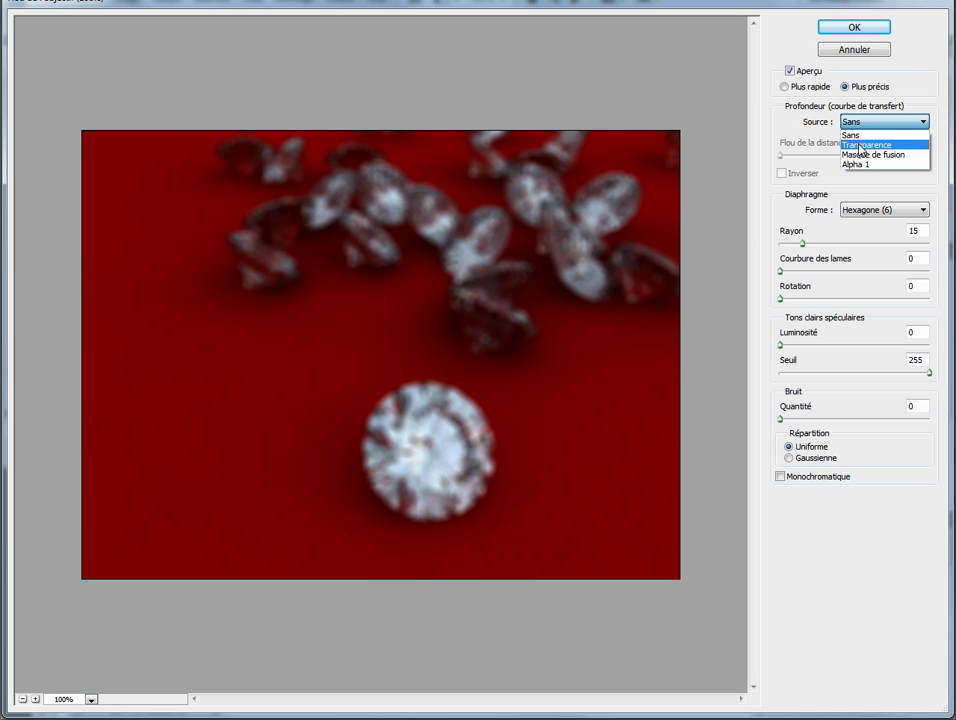
click(860, 166)
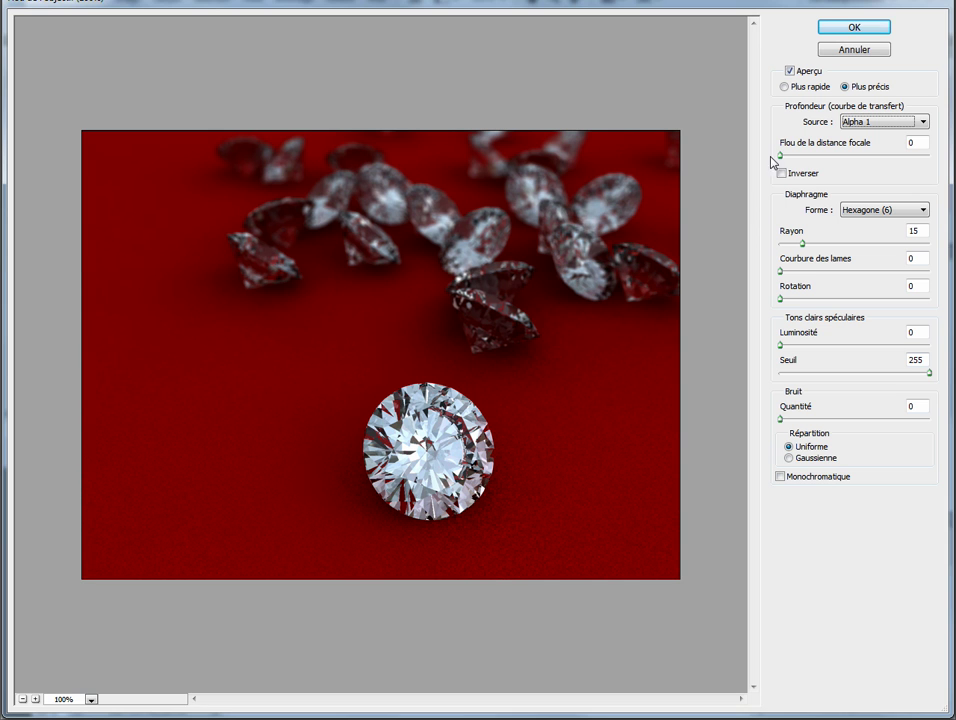
Step: Set the blur focal distance to 1 after trying 57 and 115, and the diaphragm radius to 12 after trying 34
drag(782, 158, 815, 161)
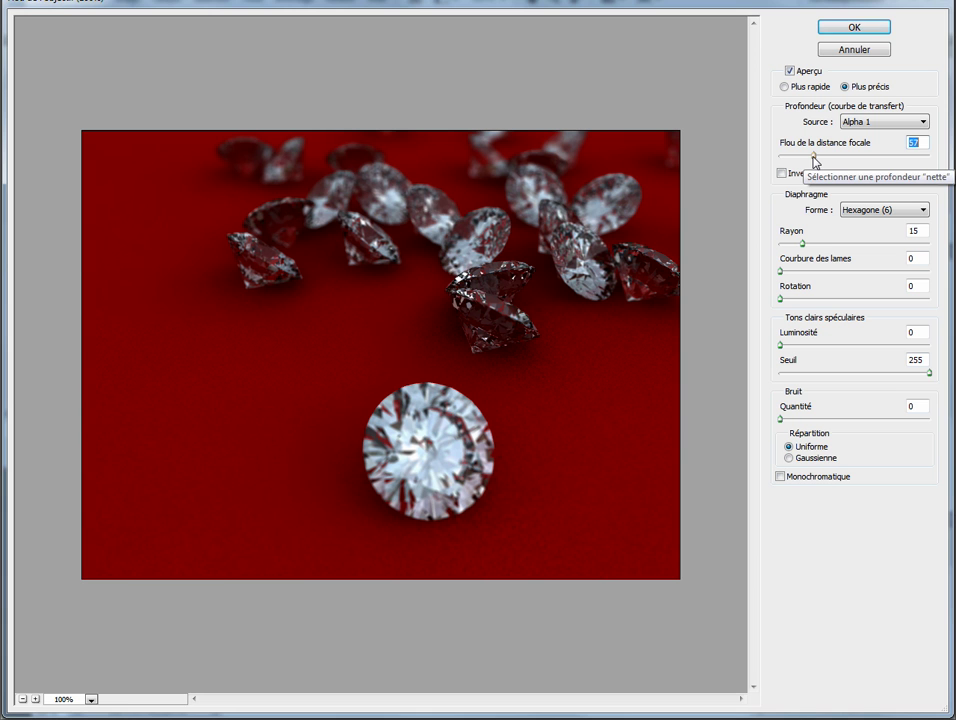
drag(815, 161, 845, 160)
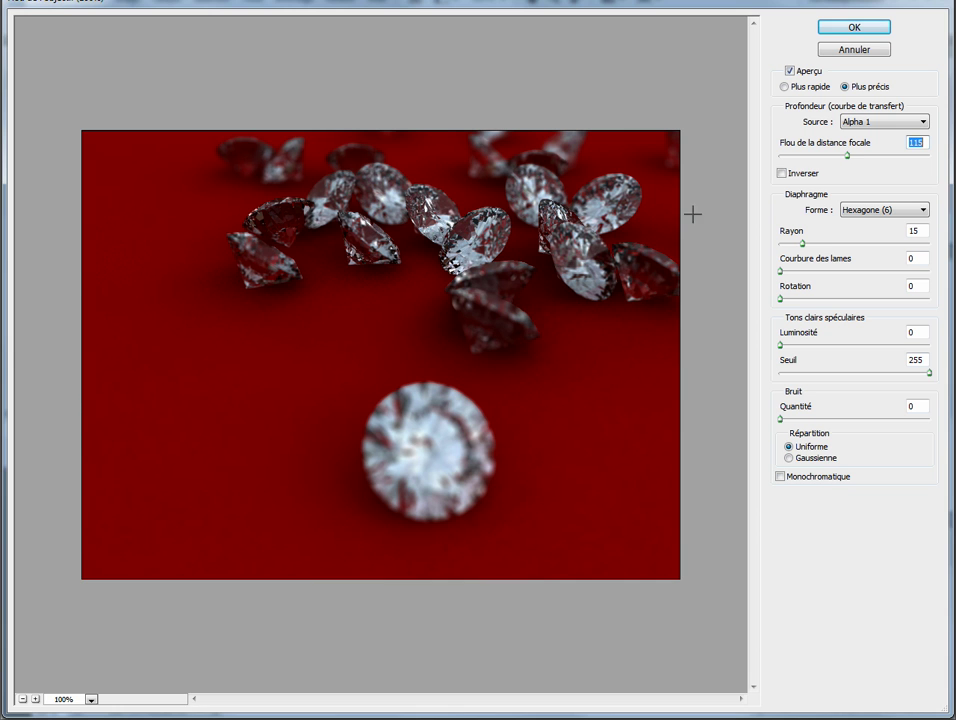
drag(849, 158, 783, 156)
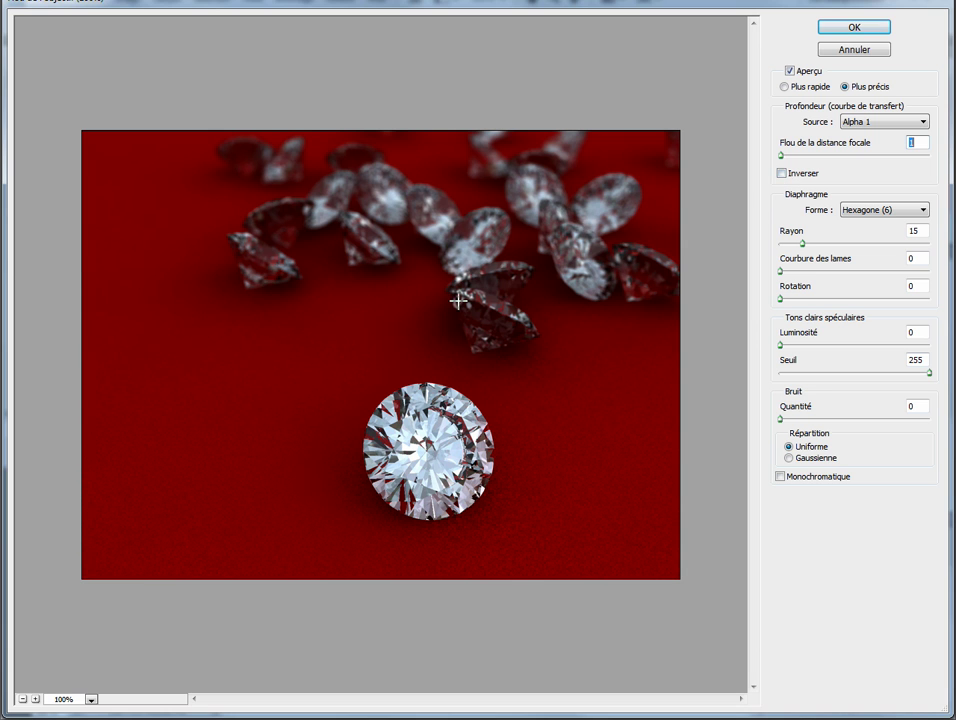
drag(805, 247, 831, 244)
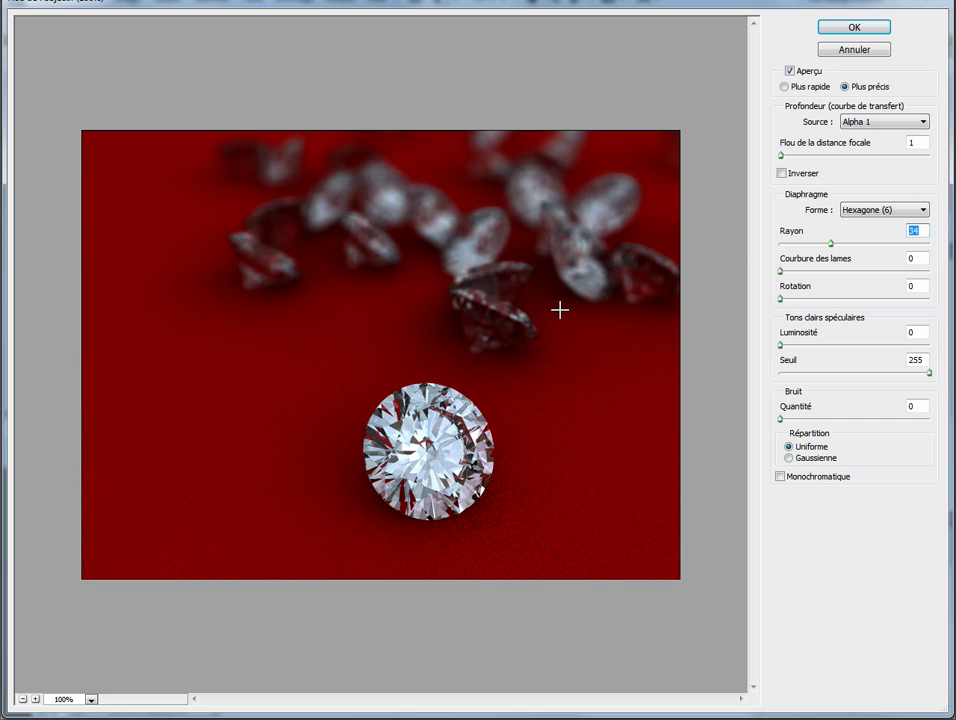
drag(831, 245, 797, 244)
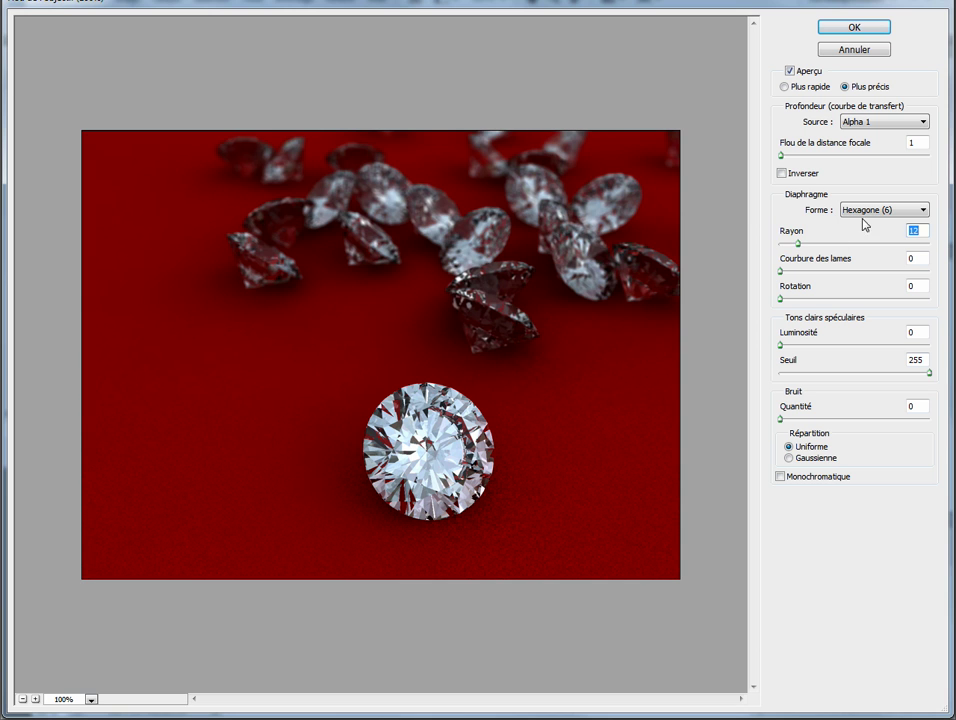
Step: Try the Octogone (8) diaphragm shape, return it to Hexagone (6), and apply the lens blur to the layer
click(862, 211)
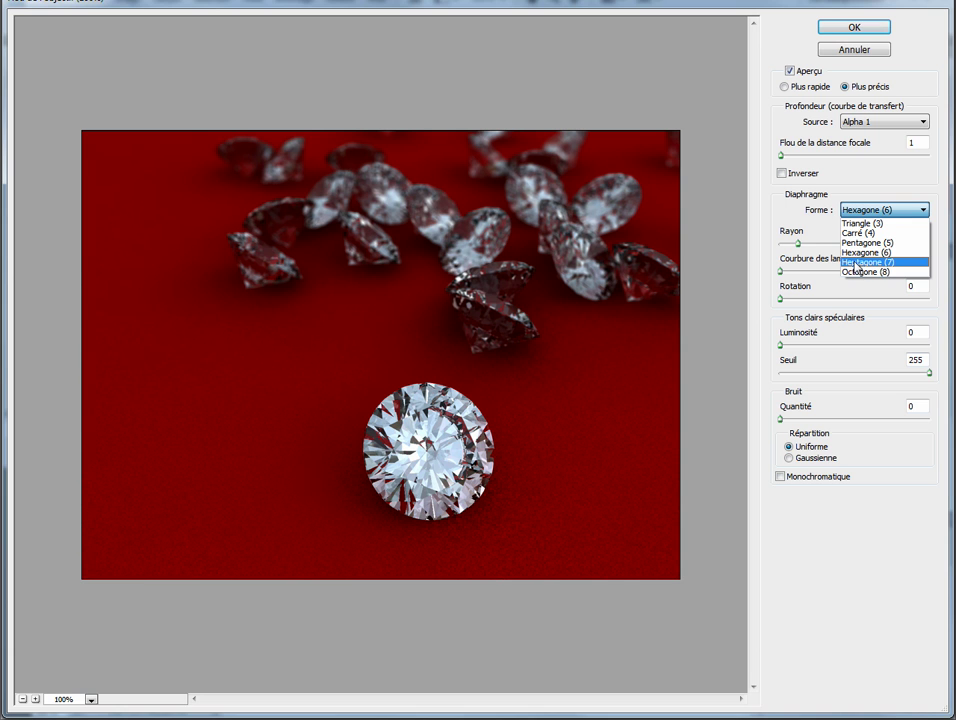
click(852, 271)
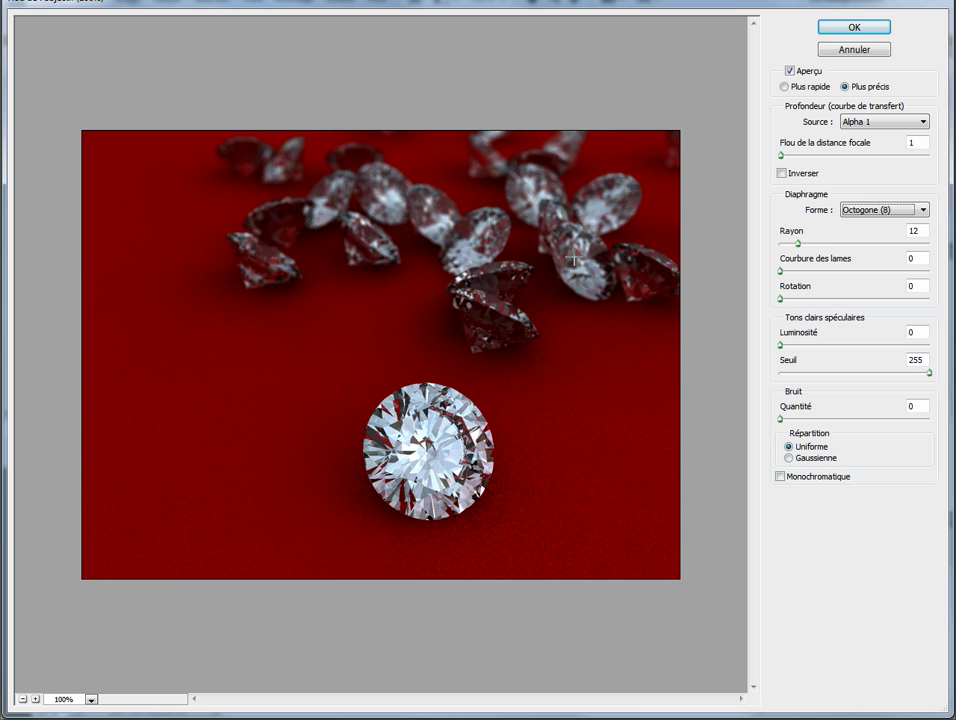
click(870, 219)
click(852, 250)
click(850, 28)
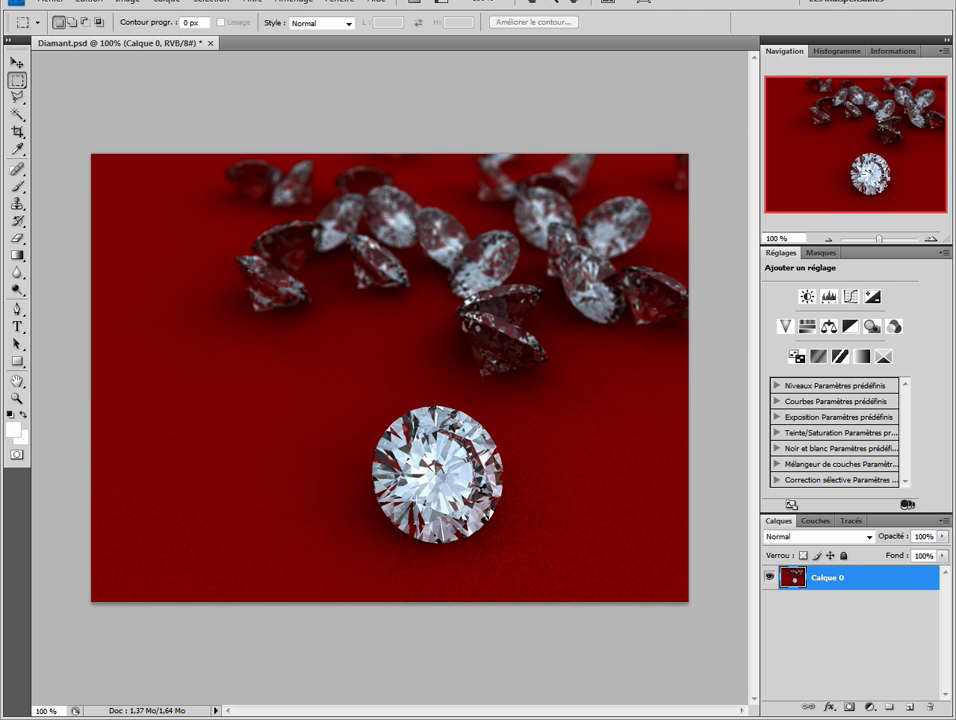